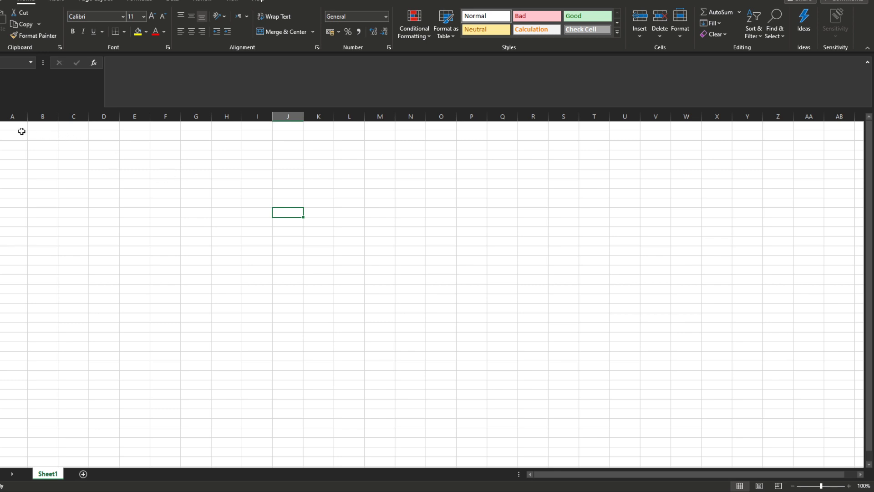
Step: Select the first cell of the empty Sheet1 in the opened details.xlsx workbook
left_click(22, 131)
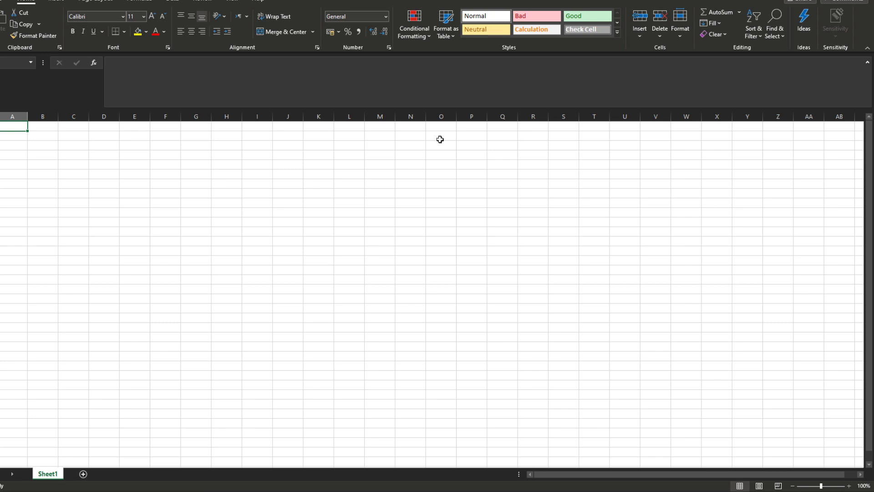
Step: Enter the headers Name, email and Troll word in cells A1:C1
type("Name")
key("Tab")
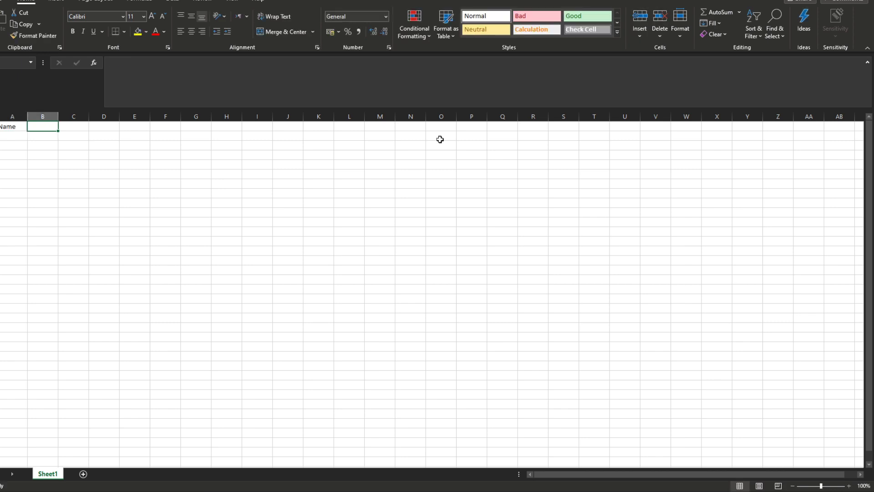
type("email")
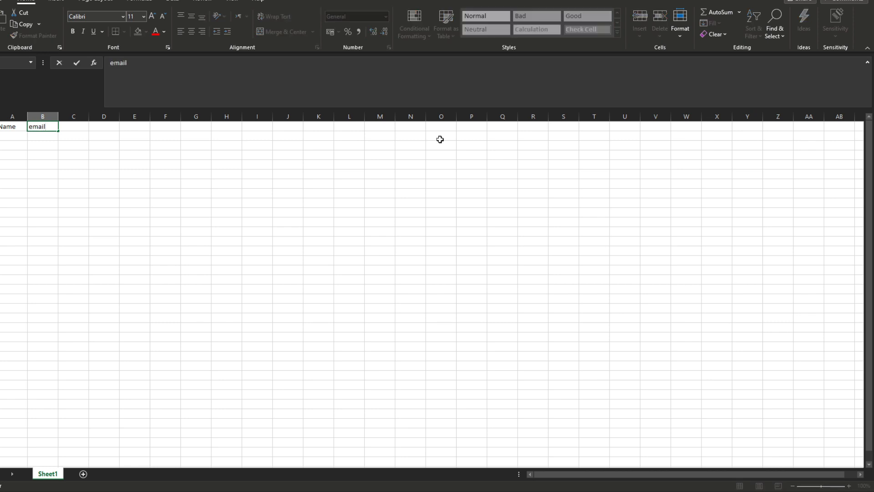
left_click(72, 127)
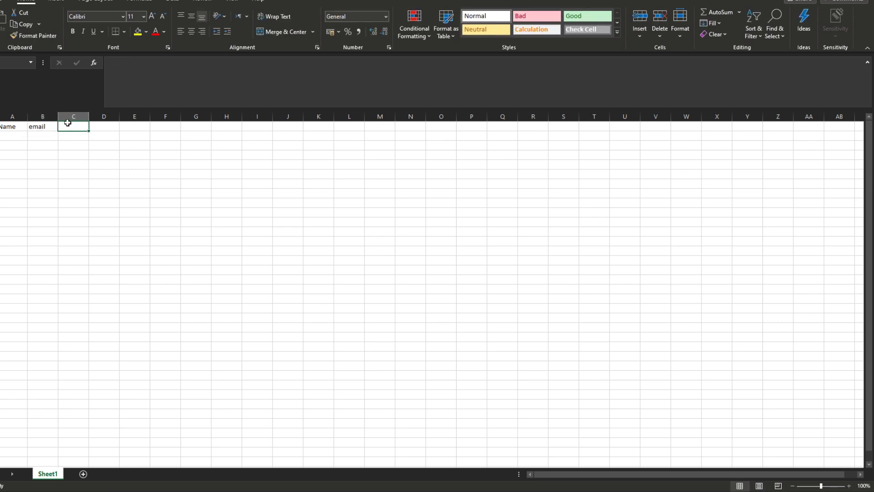
left_click(44, 127)
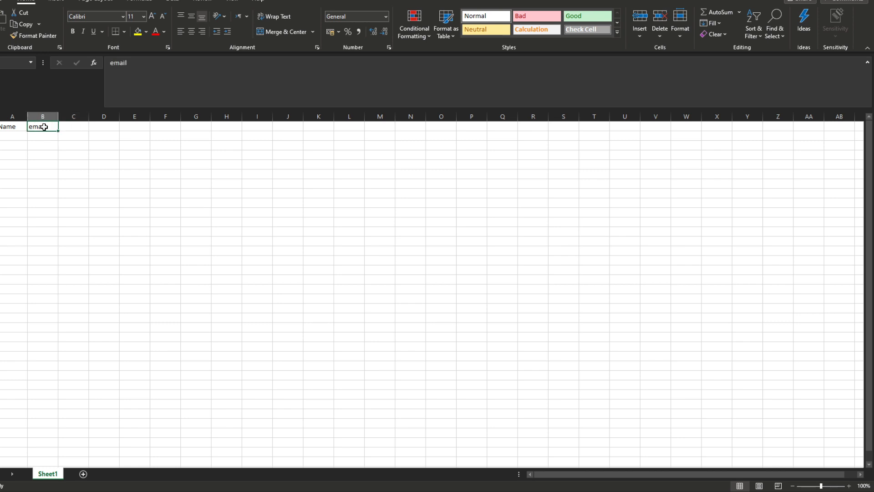
left_click(54, 140)
left_click(53, 145)
left_click(46, 128)
left_click(69, 127)
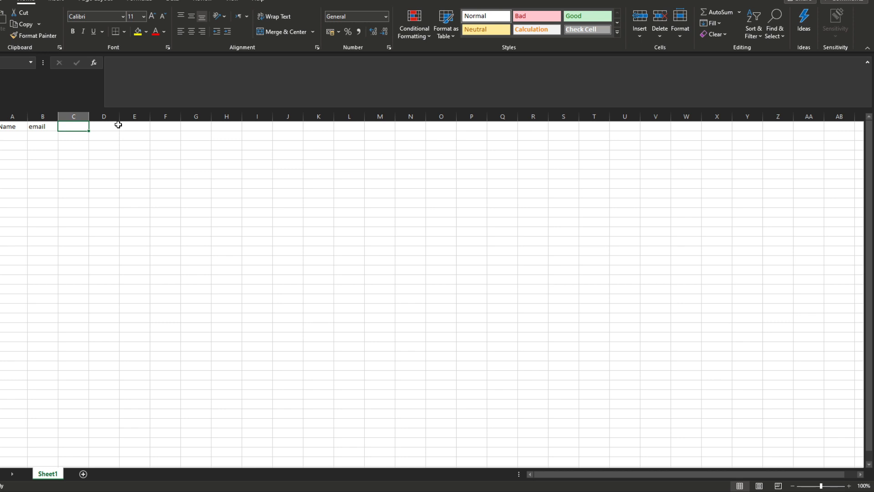
type("Troll word")
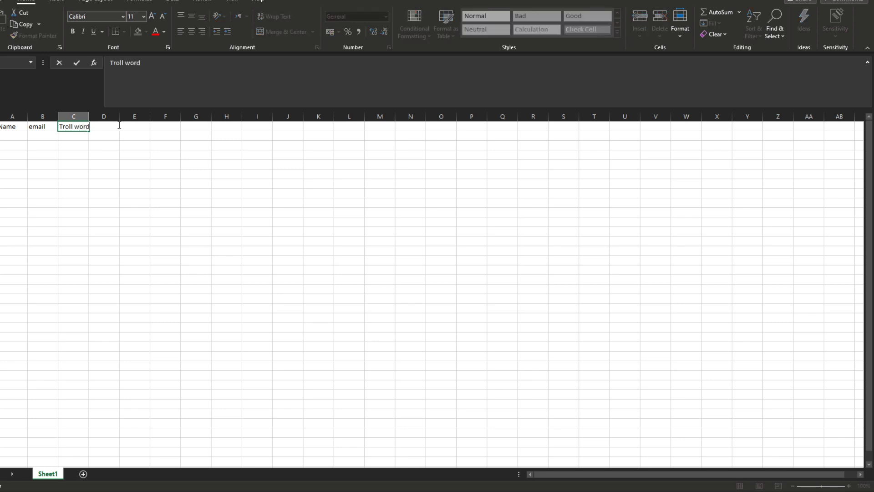
left_click(19, 139)
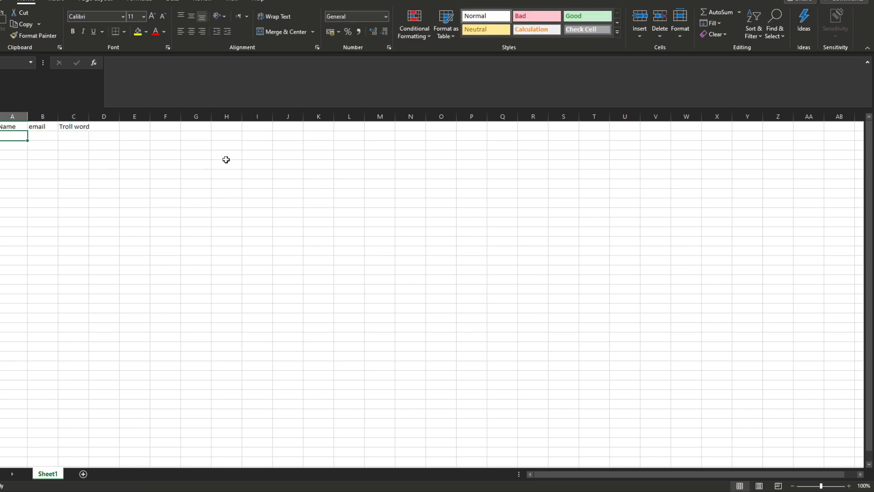
Step: List the first names Alex, Dan, Carol, Dayden and Alon down column A
type("Alex")
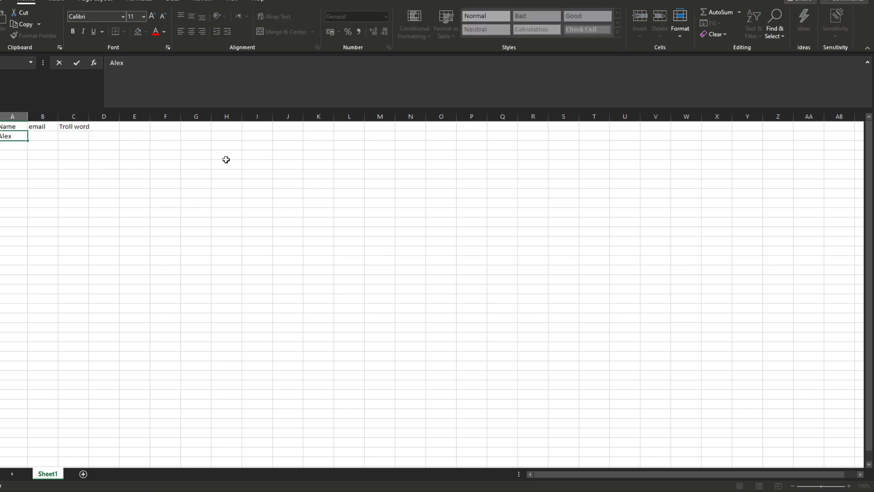
key("Return")
type("Dan")
key("Tab")
key("Down")
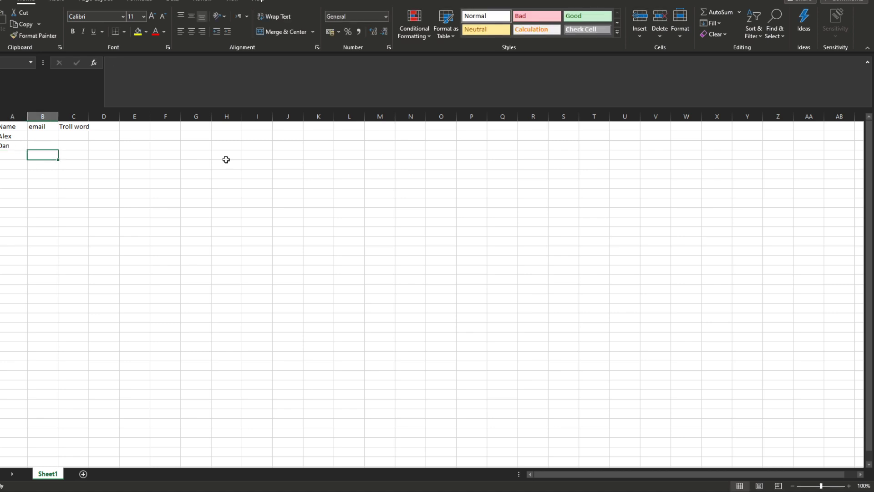
key("Left")
type("Carol")
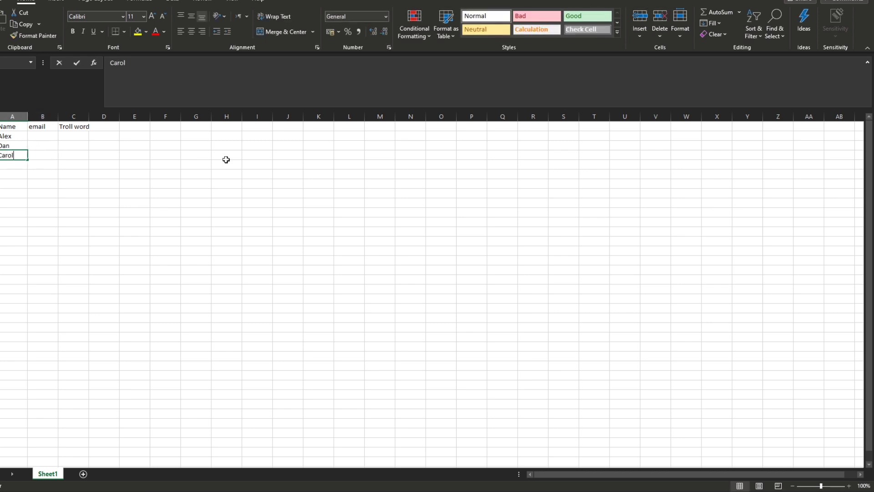
key("Return")
type("Dayden")
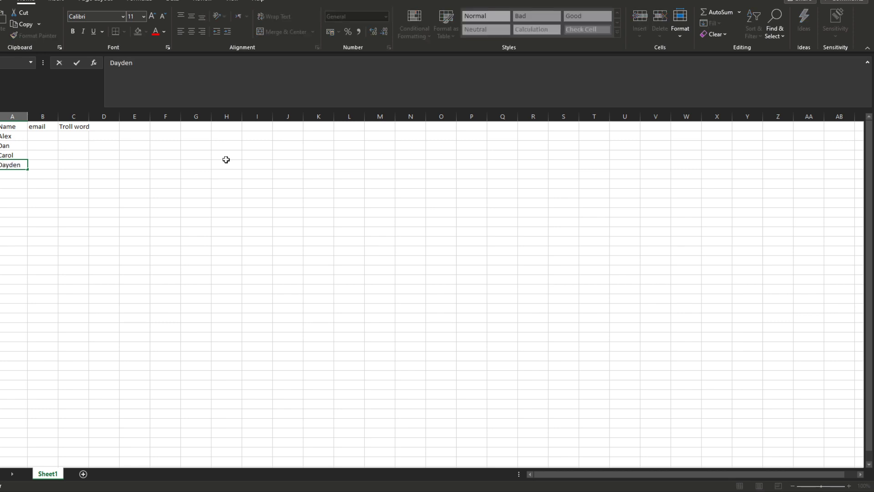
key("Return")
type("Alon")
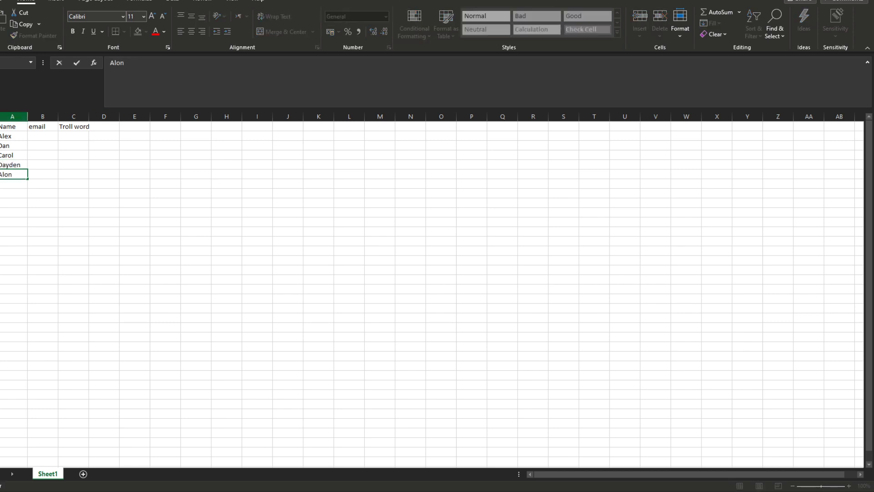
Step: Copy the five names and paste them twice more below the list
left_click_drag(18, 136, 6, 176)
key("ctrl+c")
left_click(25, 185)
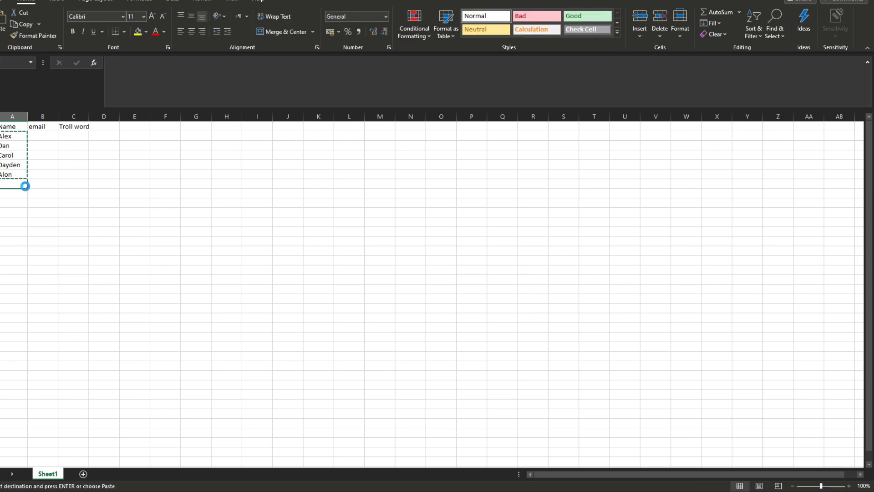
key("ctrl+v")
left_click(25, 232)
key("ctrl+v")
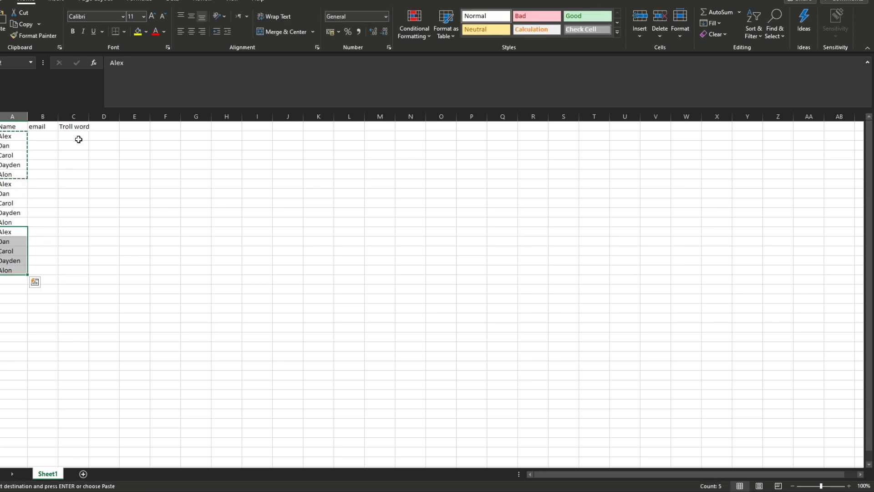
Step: Enter the Troll words You, Are and Being at the top of the first three name blocks
left_click(75, 137)
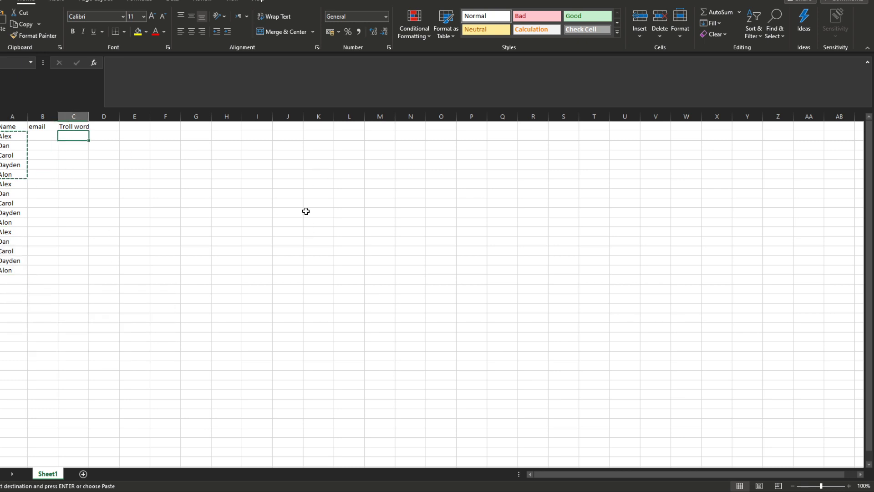
type("Youe")
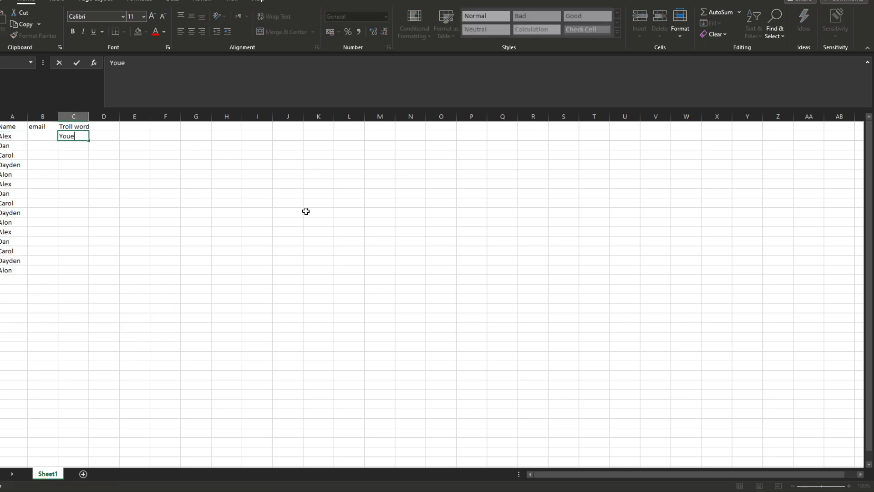
left_click(74, 182)
type("Are")
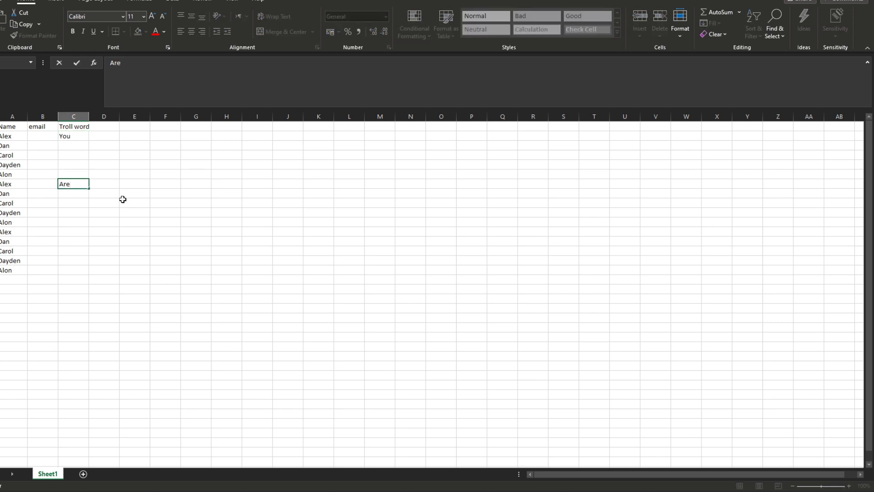
left_click(50, 234)
left_click(86, 235)
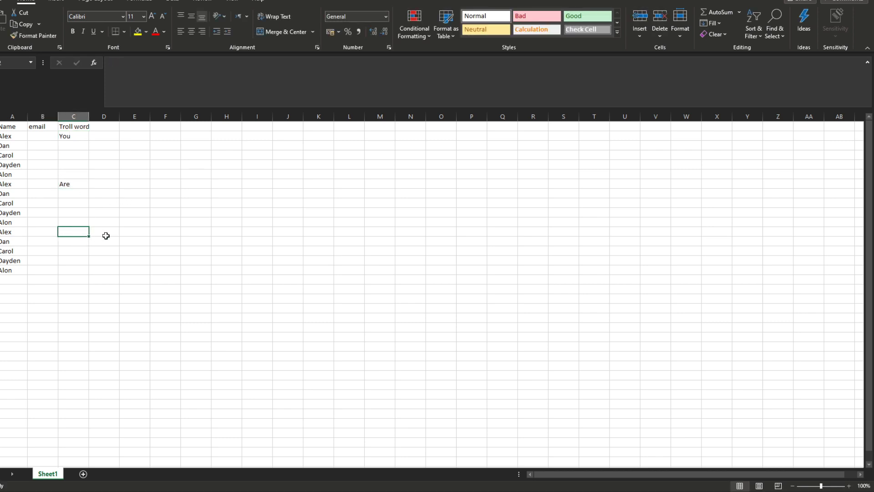
type("Trol")
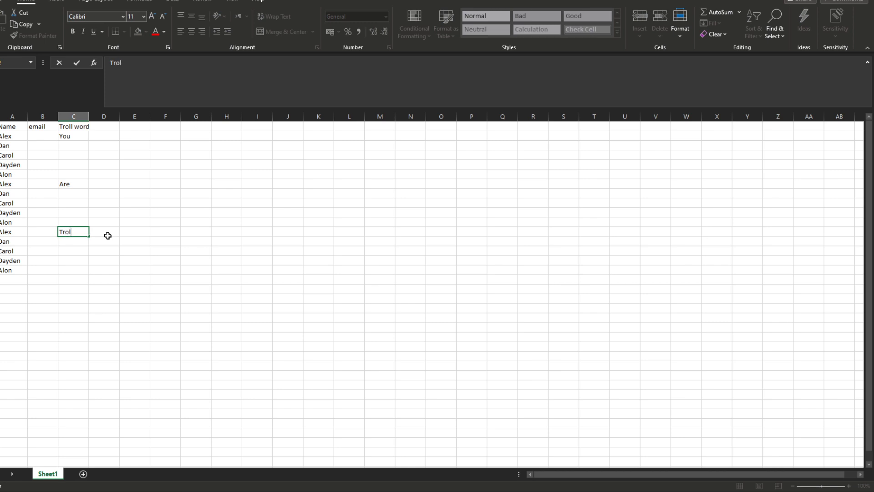
key("BackSpace")
key("BackSpace")
key("BackSpace")
key("BackSpace")
type("Being")
left_click(14, 279)
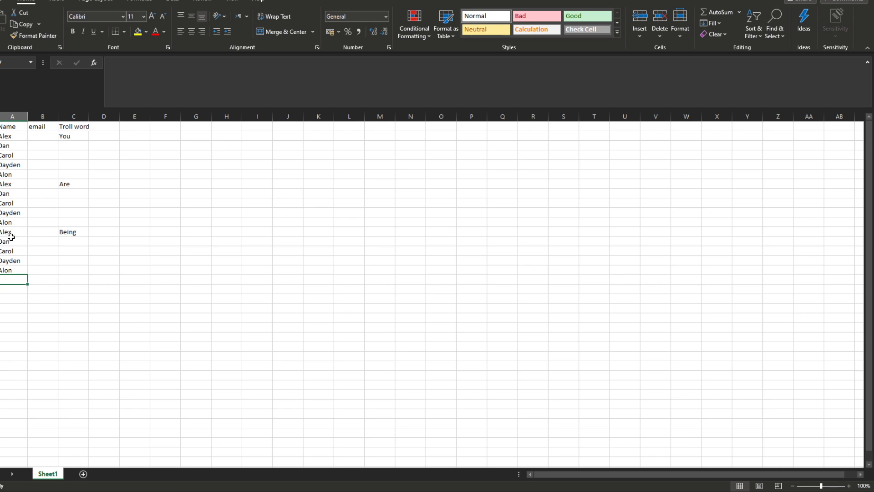
Step: Add a fourth block of names in rows 17–21 with the Troll word Trolled
left_click_drag(12, 233, 13, 272)
key("ctrl+c")
left_click(14, 280)
key("ctrl+v")
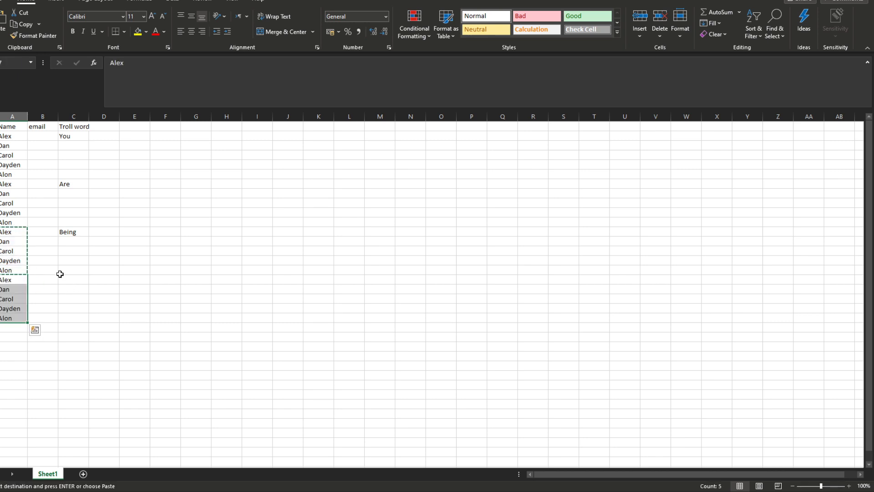
left_click(65, 277)
type("Trolled")
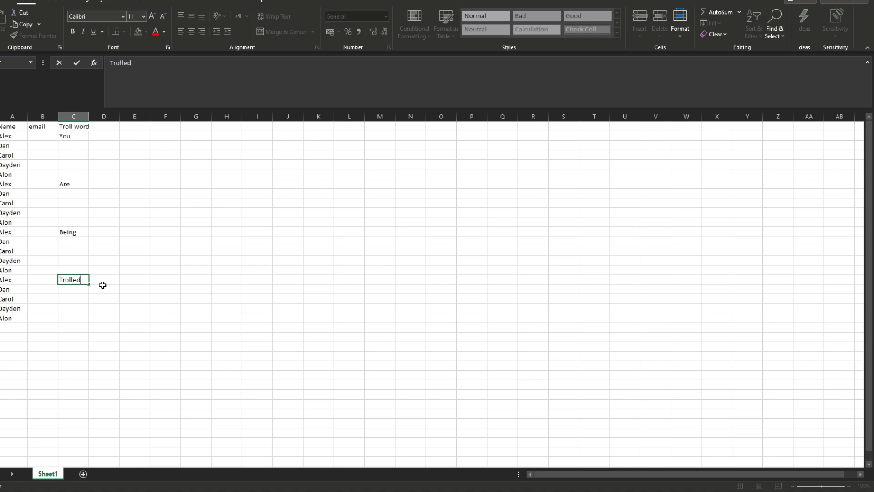
left_click(159, 268)
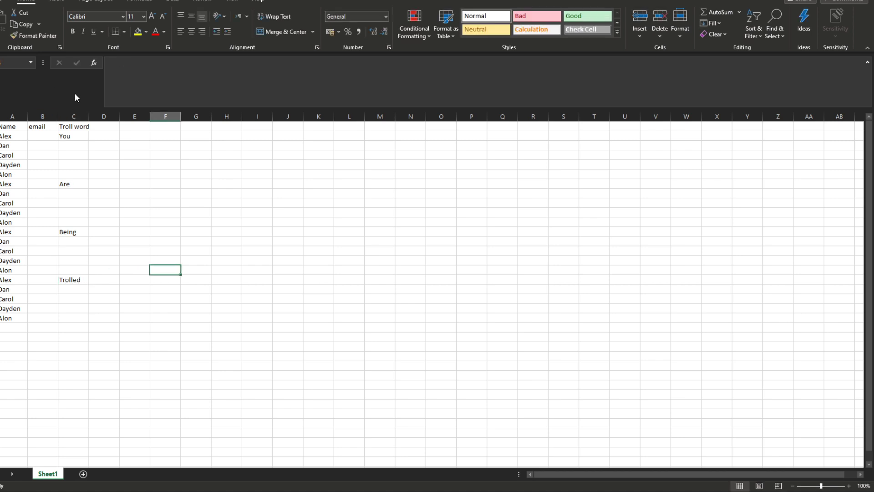
Step: Fill each Troll word down its five-name block, then select cell B2
left_click(73, 135)
left_click_drag(89, 141, 71, 186)
left_click(69, 185)
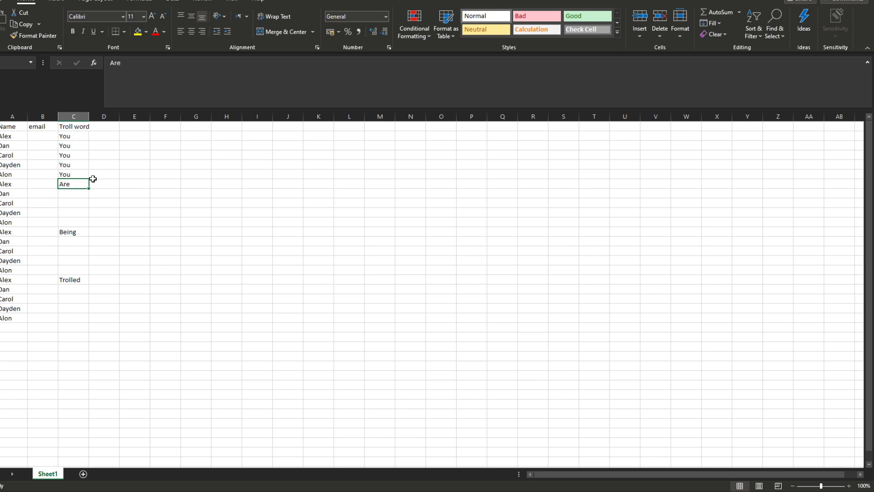
left_click_drag(89, 188, 83, 320)
left_click(77, 233)
left_click(86, 281)
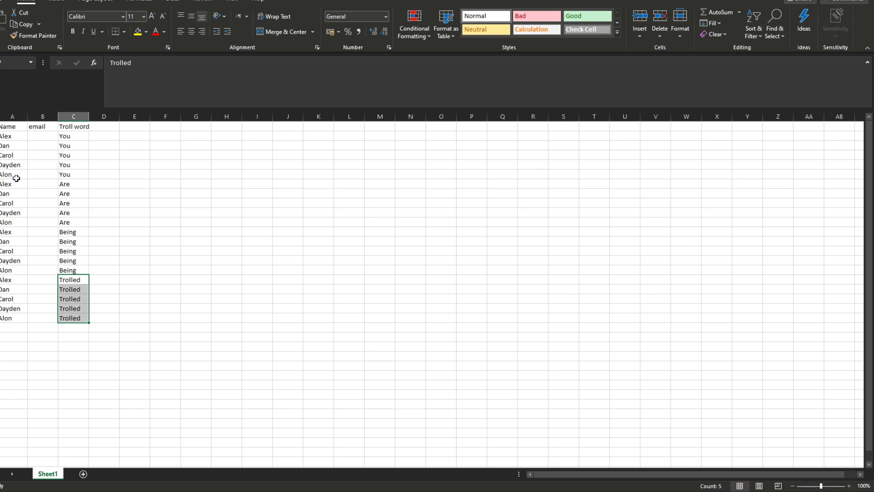
left_click(82, 242)
left_click(90, 264)
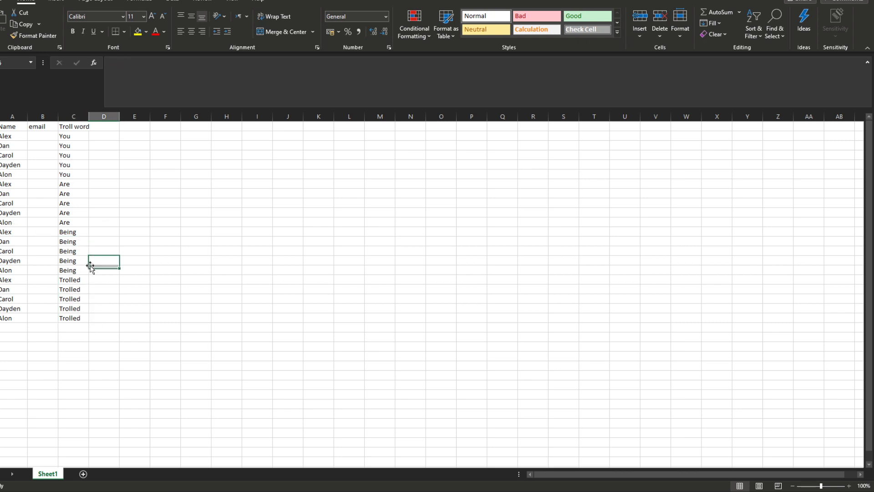
left_click(81, 263)
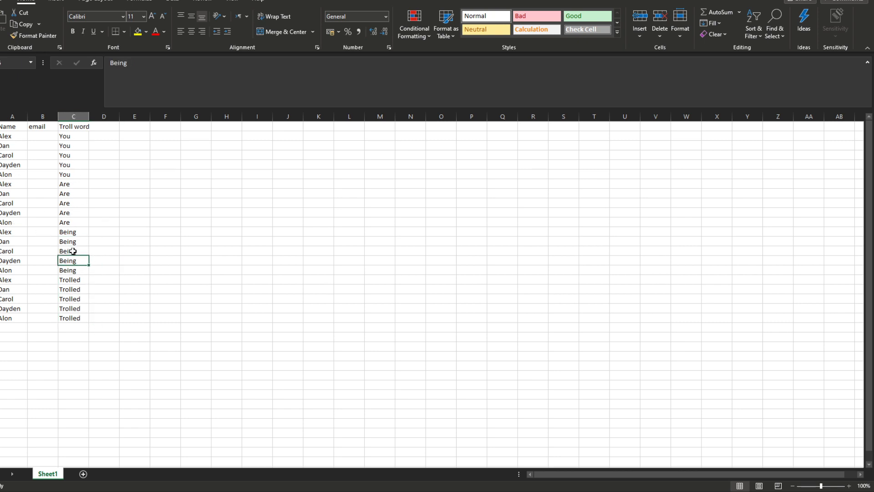
left_click(38, 135)
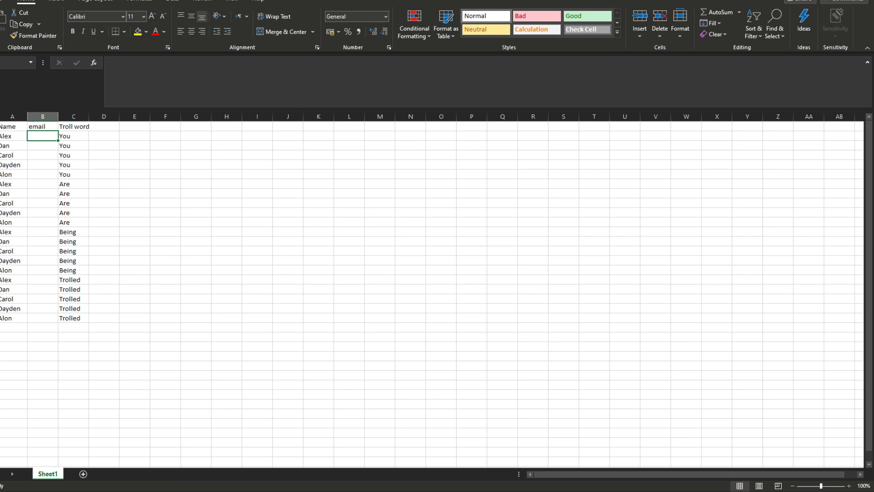
Step: Leave the twenty-row name list as is and bring up the blank Word document
key("alt+Tab")
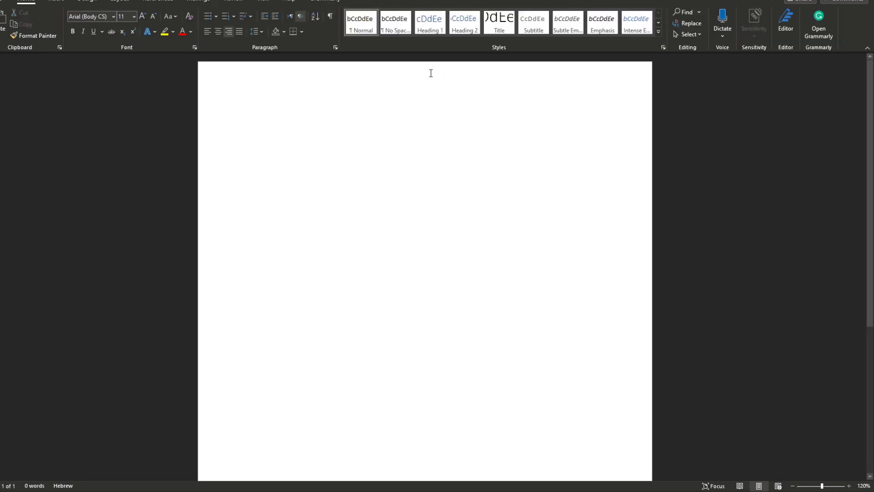
Step: Type the English letter: 'Hi ,', the mail merge test sentence, secret word line, thanks and signature
left_click(292, 16)
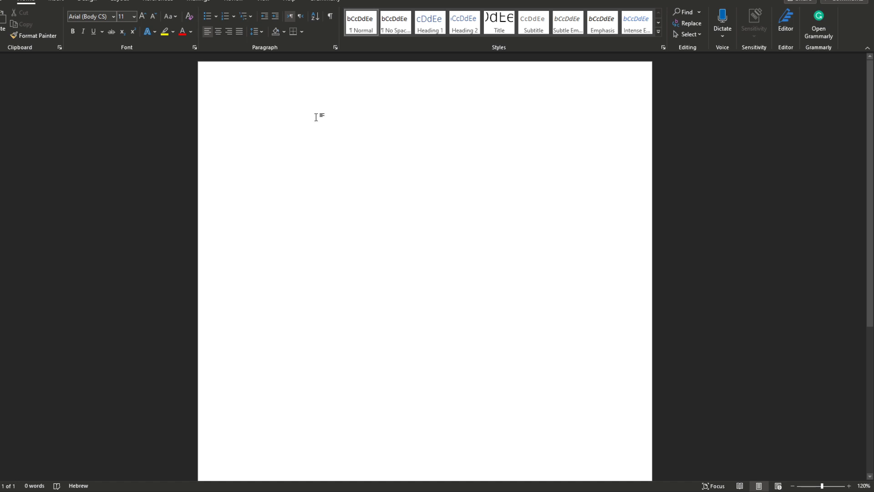
key("alt+shift")
type("Hi")
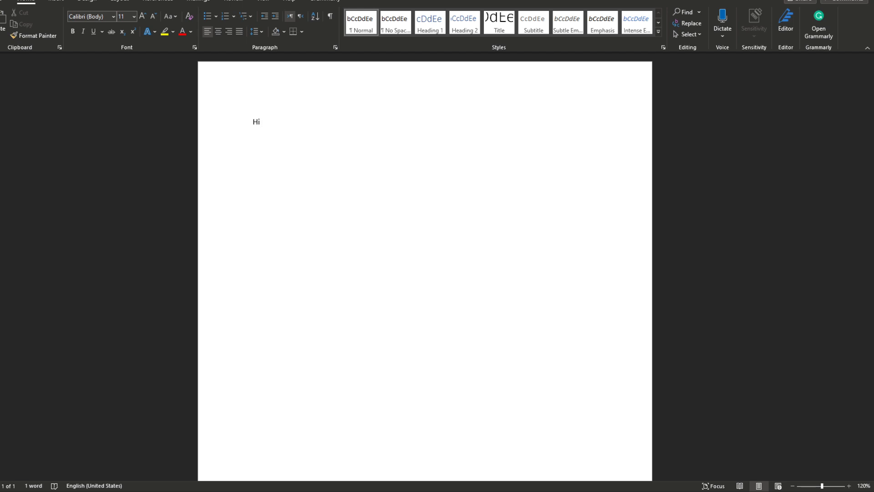
type(" ,")
key("Return")
type("This")
key("BackSpace")
key("BackSpace")
key("BackSpace")
key("BackSpace")
type("This is an ex")
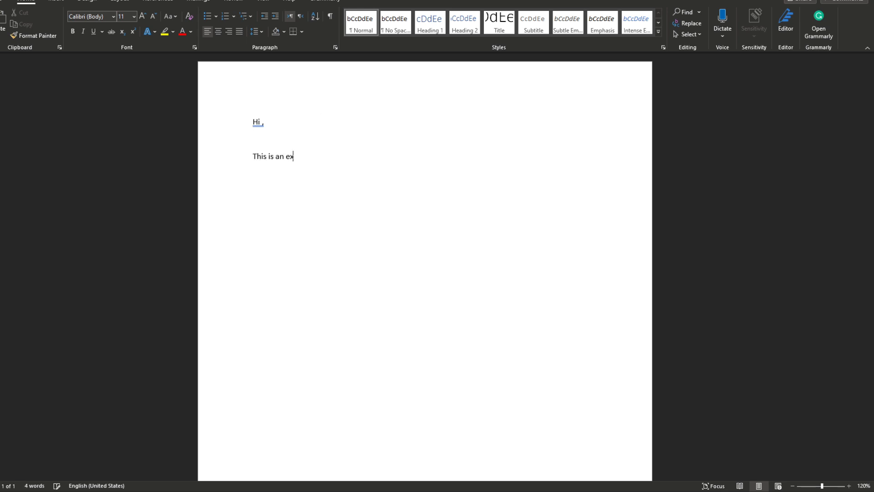
type("ample email for testing ")
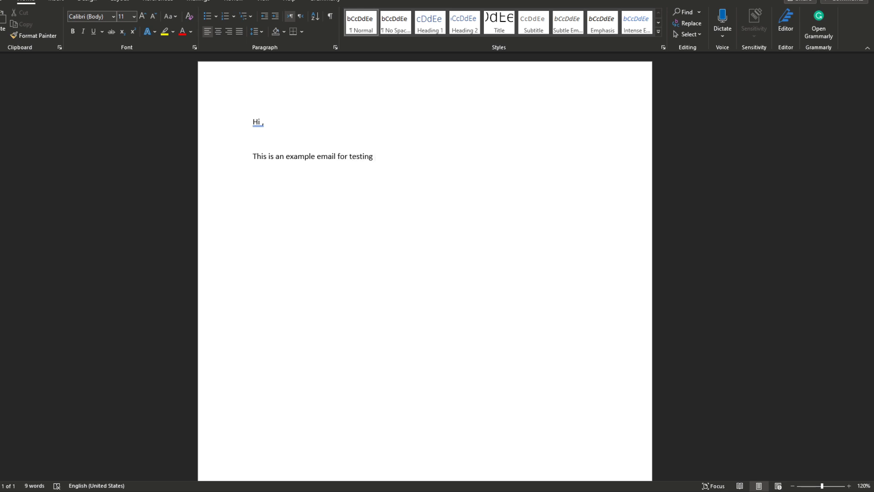
type("mailmer")
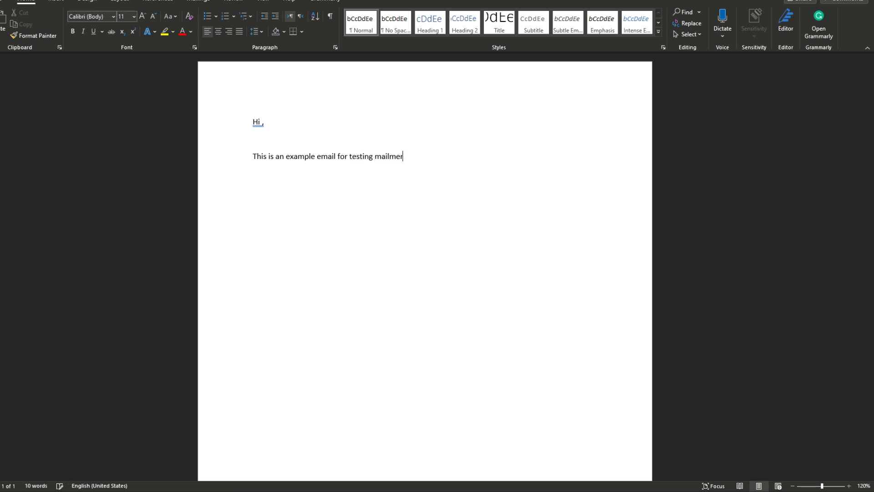
type("ge")
key("Return")
type("The secret word of this emaim is:")
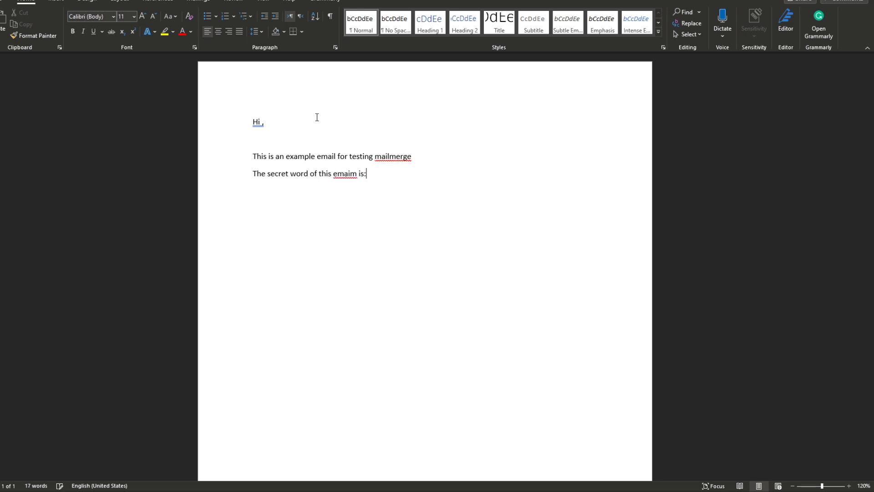
type("thank")
type(" you")
type("Aleksey")
Step: Correct 'mailmerge' to 'mail merge' and 'emaim' to 'email' using spelling suggestions
left_click(390, 192)
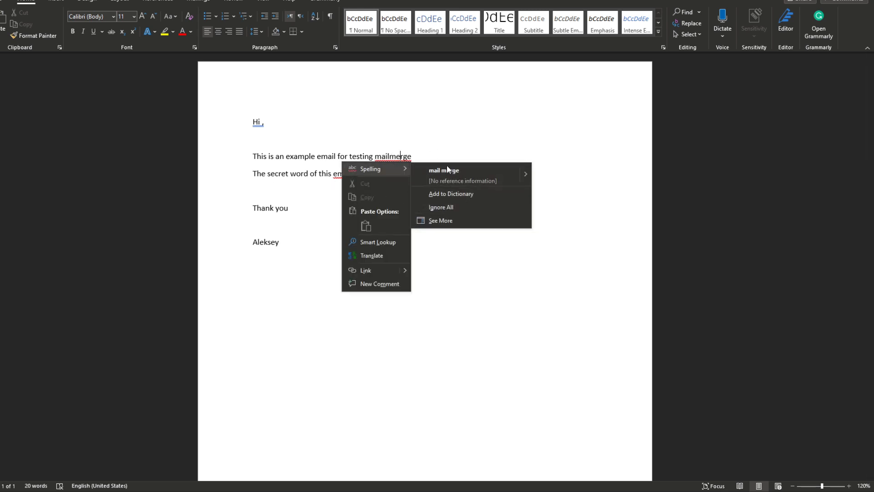
left_click(448, 168)
right_click(345, 174)
mouse_move(345, 176)
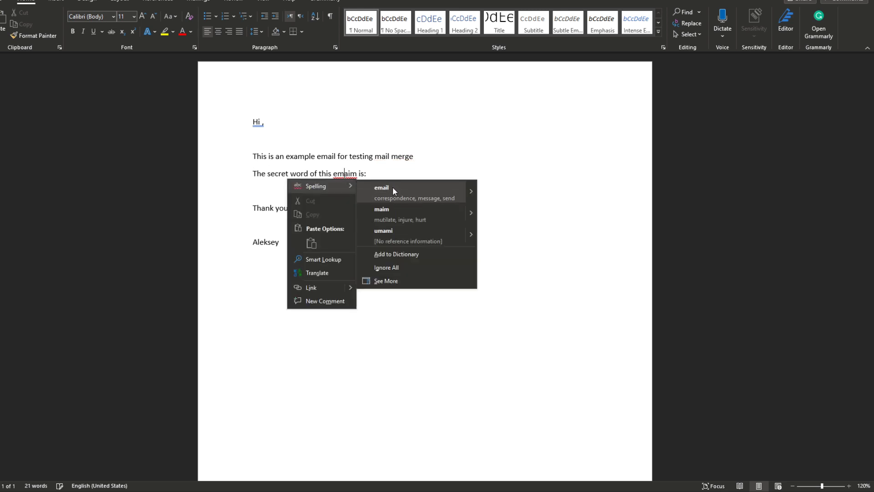
left_click(393, 186)
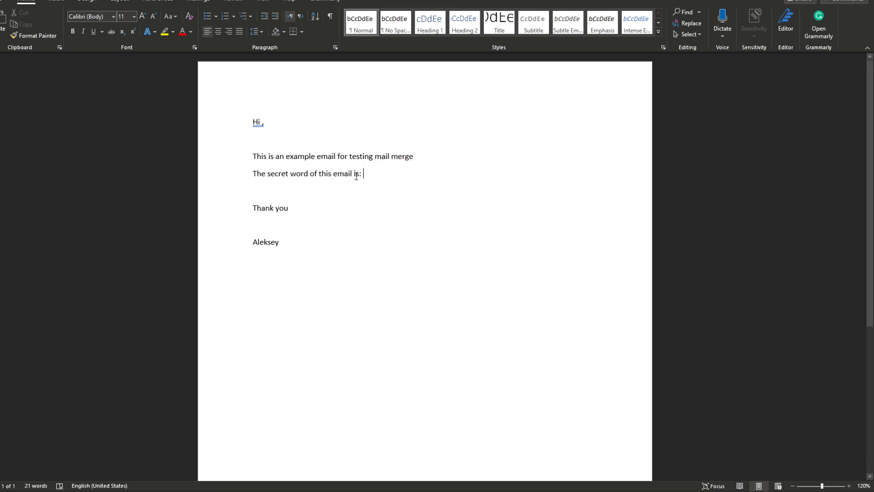
left_click(262, 120)
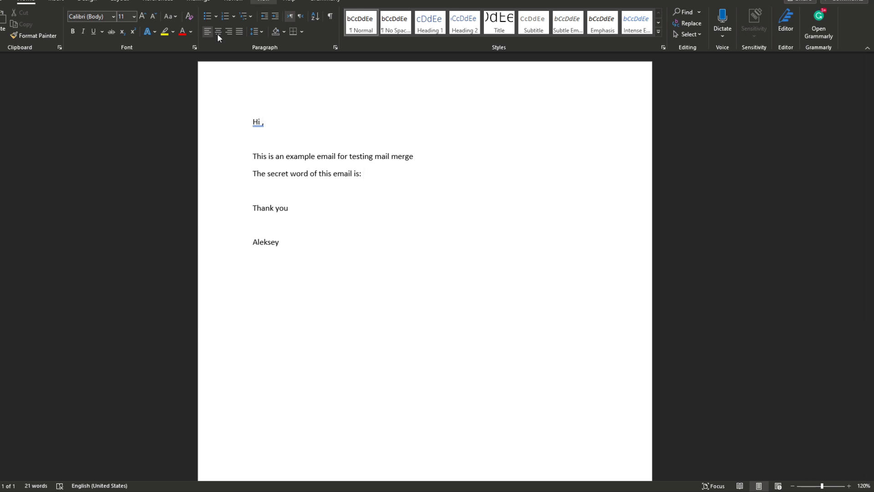
left_click(199, 2)
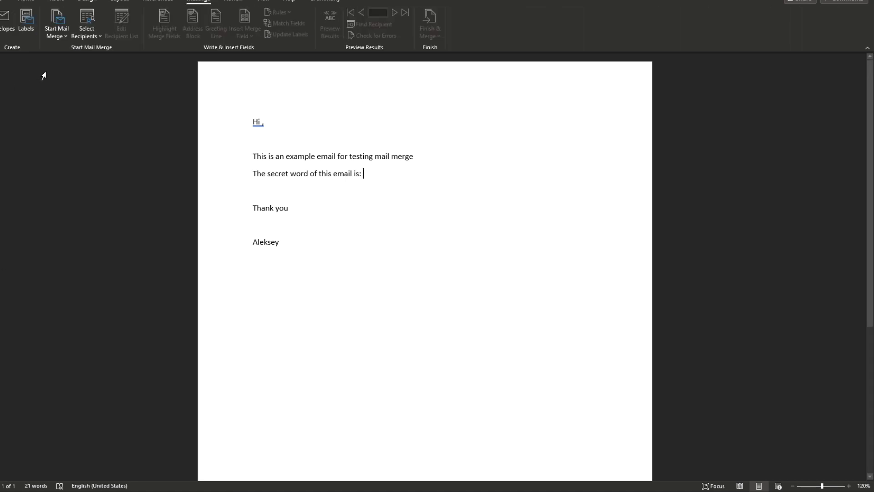
Step: Use details.xlsx as an existing recipient list, confirming Sheet1$ with its header row
left_click(94, 33)
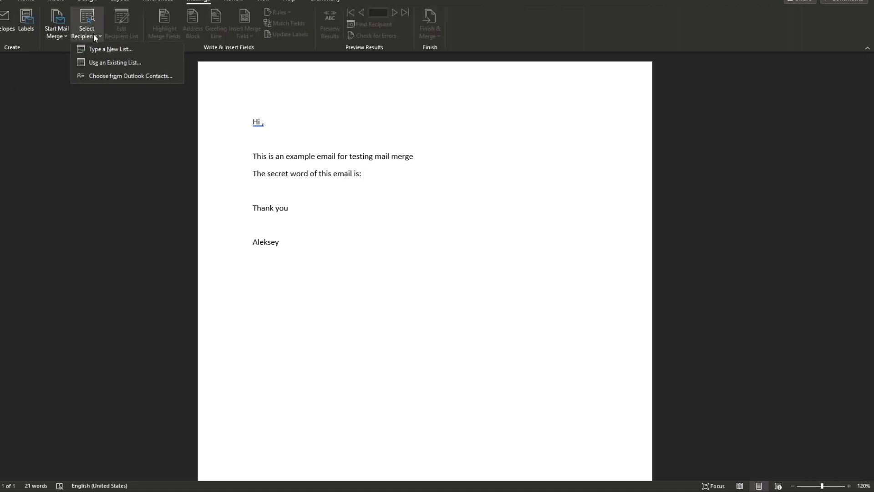
left_click(132, 62)
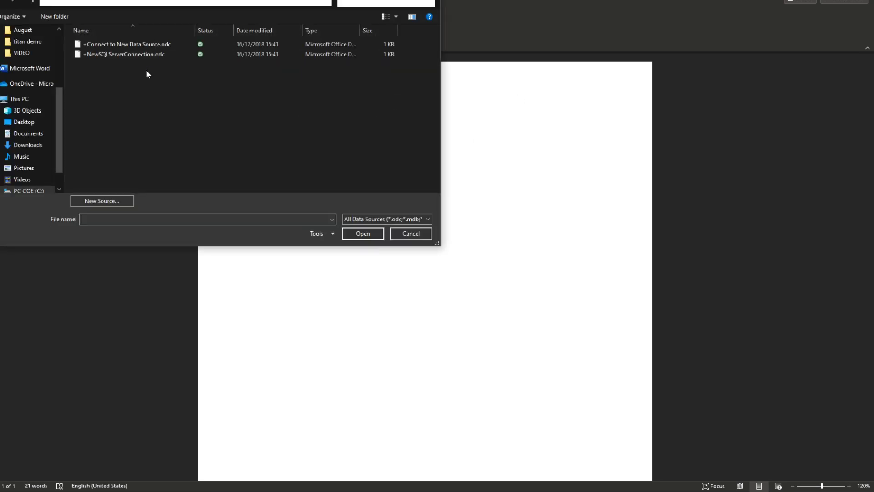
left_click(44, 67)
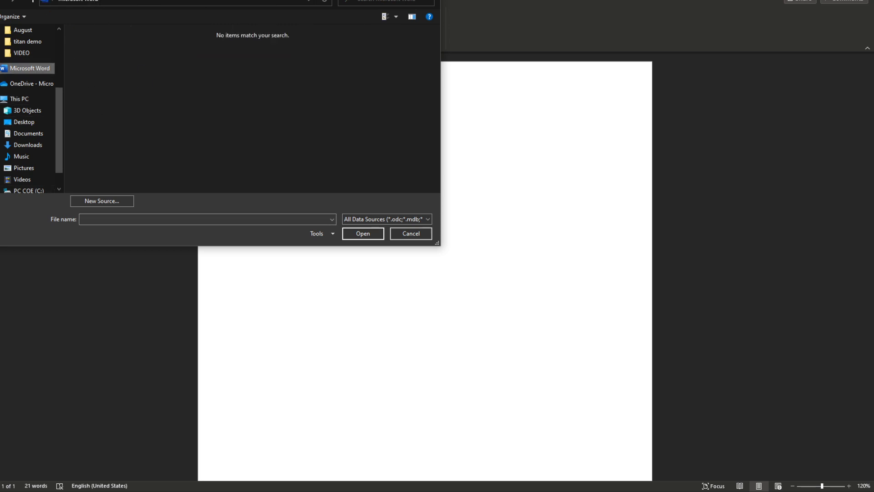
left_click(411, 233)
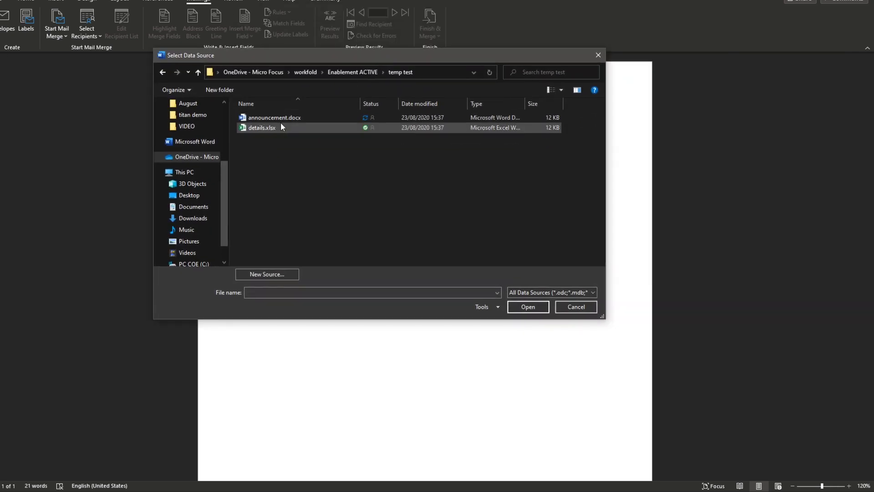
double_click(262, 128)
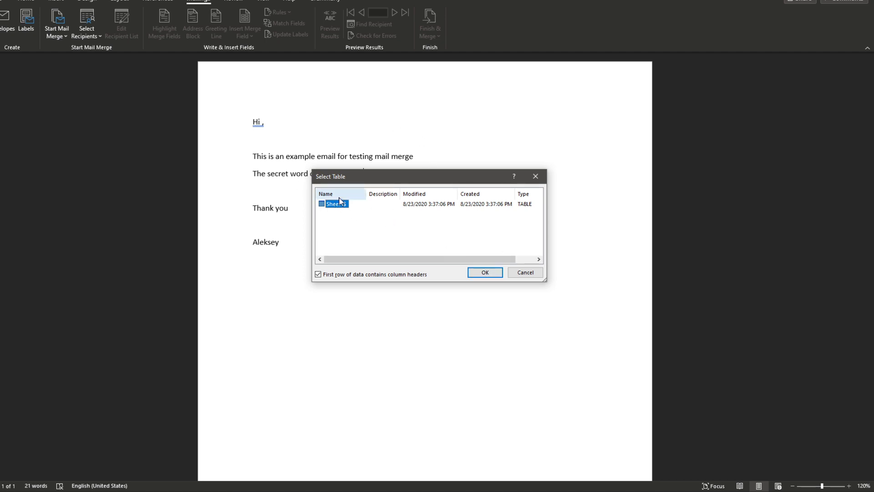
left_click(485, 272)
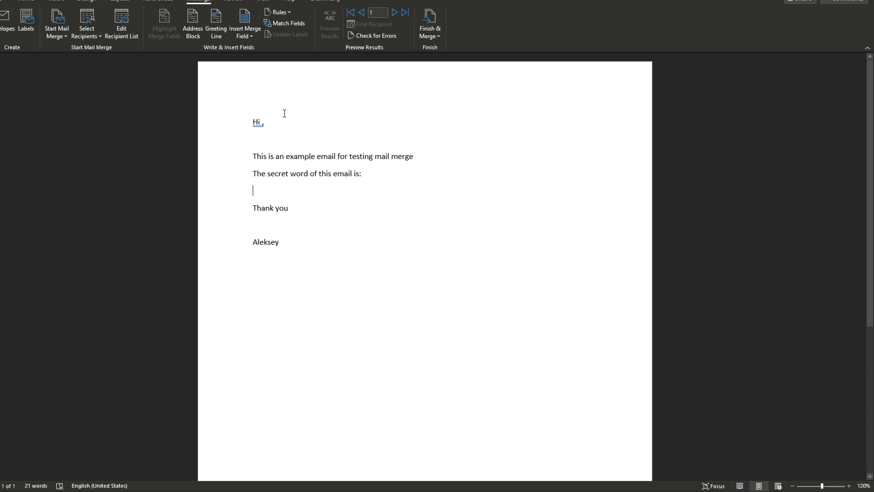
Step: Insert the «Name» merge field after 'Hi' in the greeting and enlarge its font
left_click(264, 121)
left_click(252, 36)
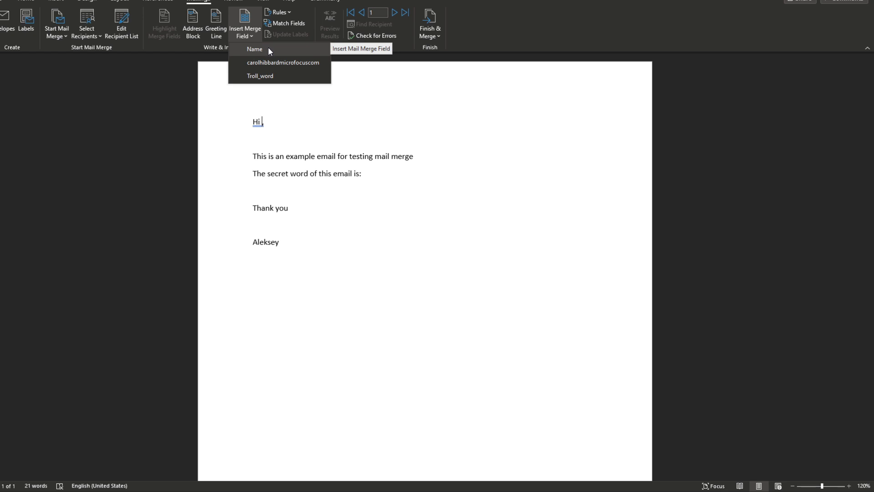
left_click(269, 49)
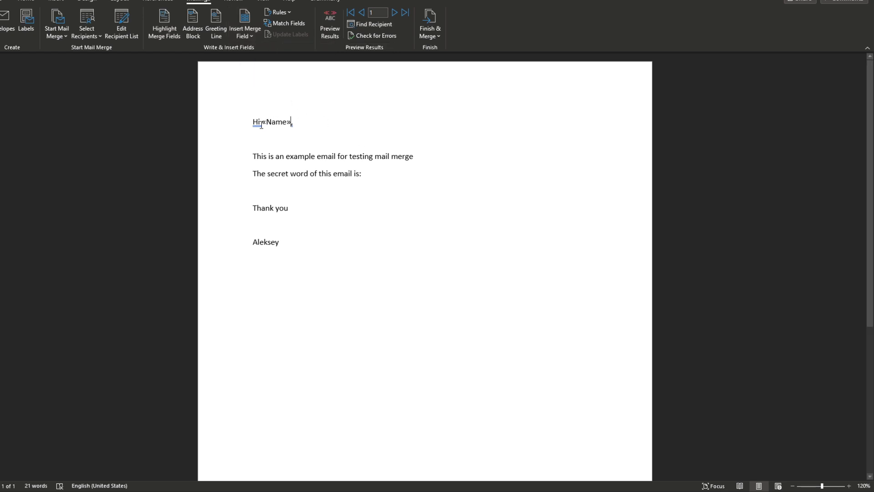
left_click(263, 123)
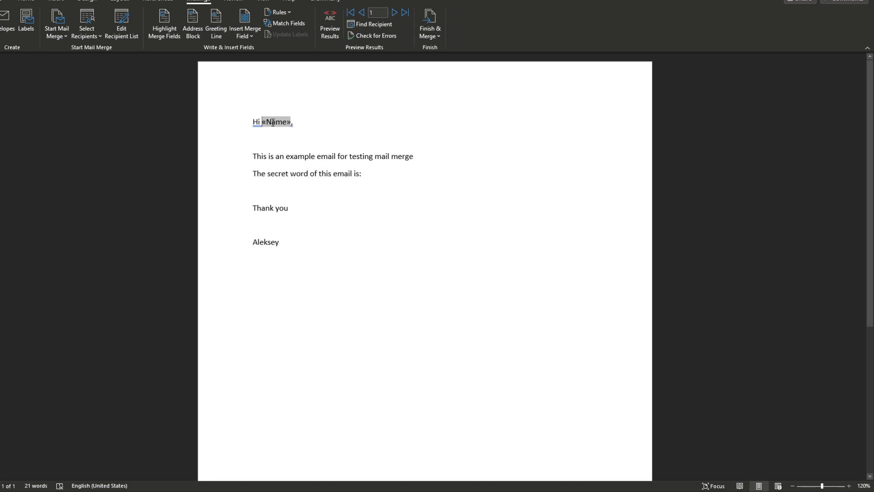
left_click(335, 134)
mouse_move(294, 120)
left_mouse_down()
mouse_move(283, 129)
mouse_move(260, 121)
left_mouse_up()
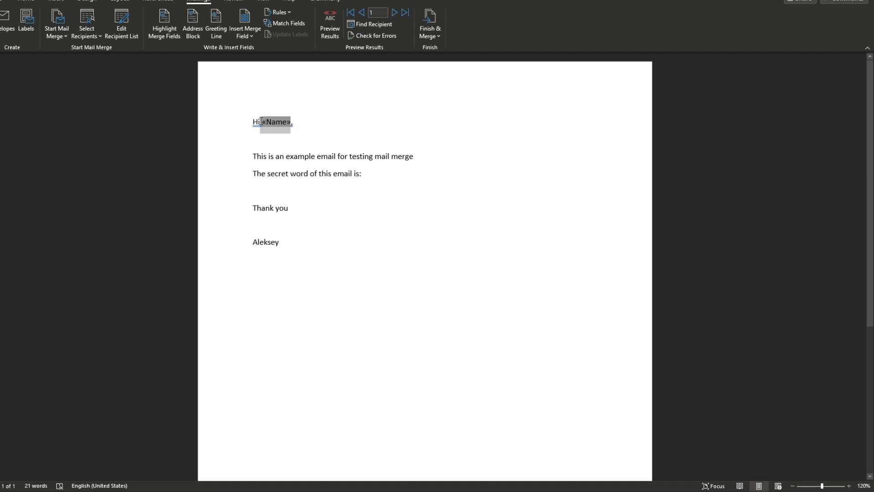
key("ctrl+shift+period")
key("ctrl+shift+period")
key("ctrl+shift+period")
key("ctrl+shift+period")
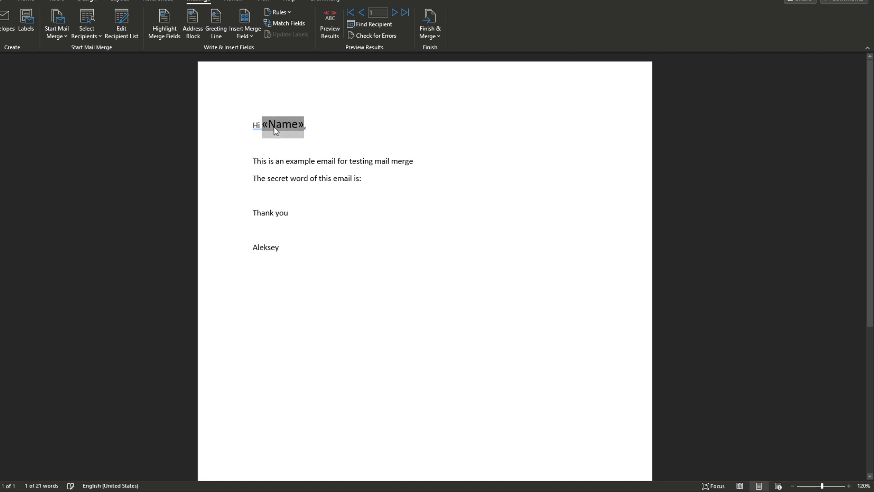
left_click(328, 162)
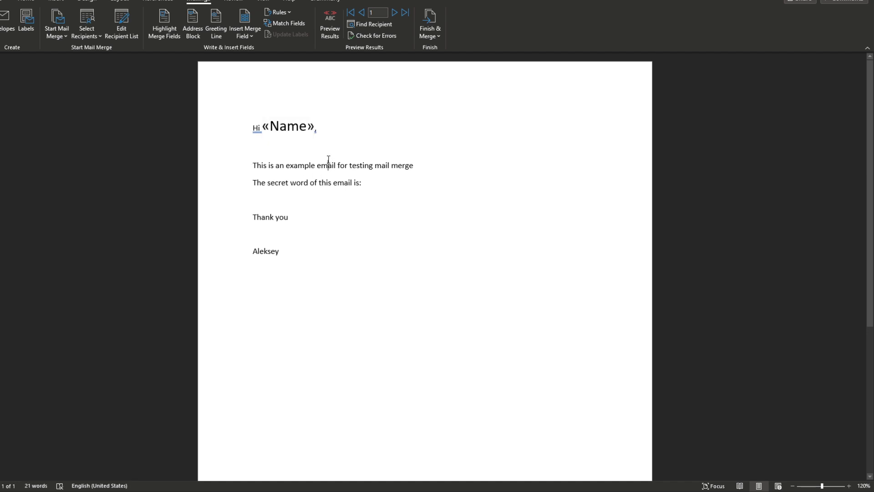
left_click(340, 142)
Step: Add the «Troll_word» field after 'The secret word of this email is:'
left_click(373, 183)
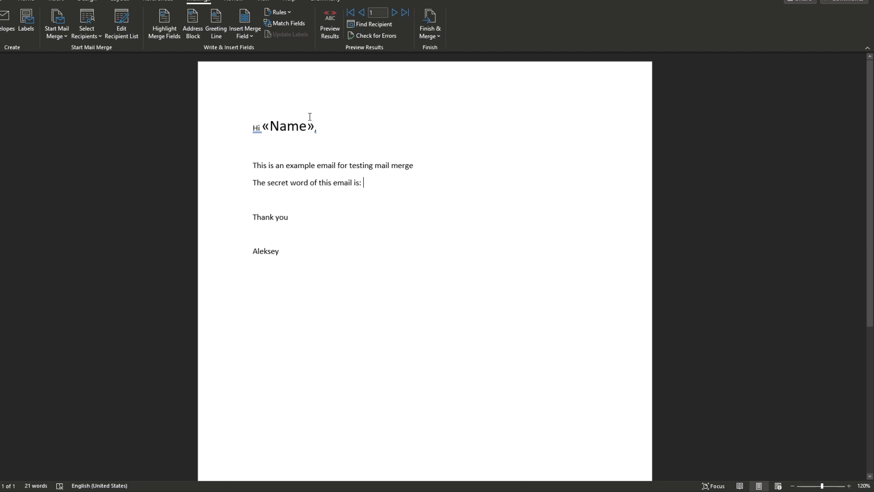
left_click(246, 36)
left_click(287, 77)
left_click(396, 15)
left_click(395, 15)
left_click(396, 16)
left_click(396, 15)
left_click(396, 16)
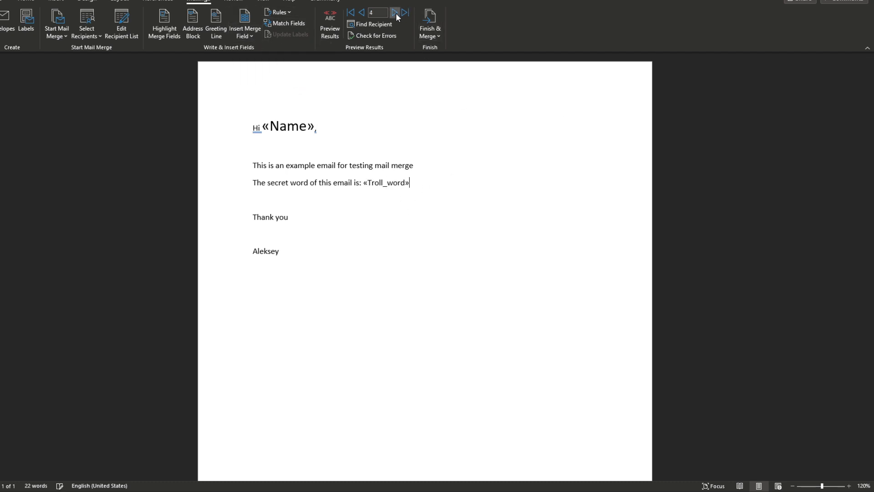
left_click(396, 15)
Step: Turn on Preview Results and step ahead to record 20
left_click(362, 13)
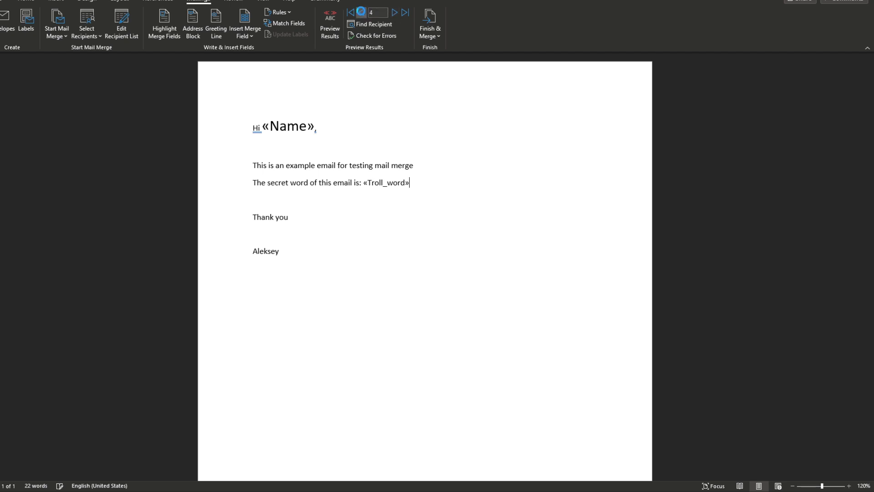
left_click(396, 13)
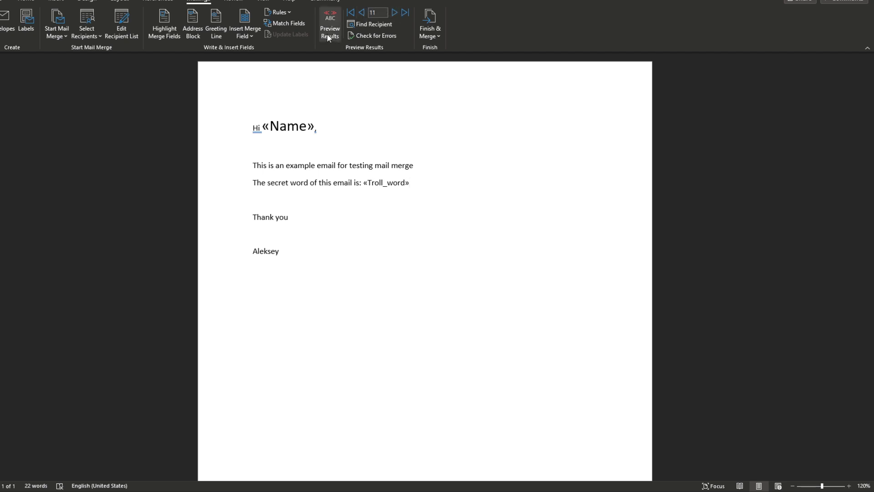
left_click(337, 31)
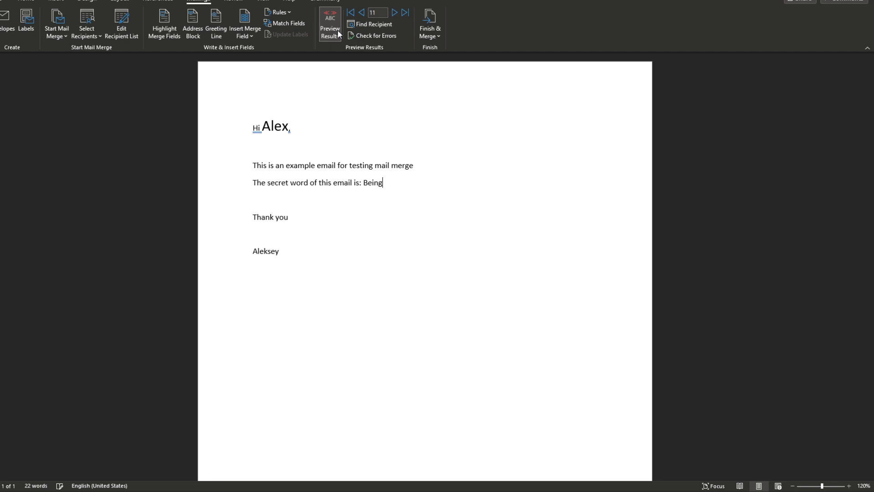
left_click(395, 14)
left_click(395, 15)
left_click(395, 15)
left_click(395, 15)
left_click(395, 14)
left_click(395, 14)
left_click(395, 14)
left_click(395, 14)
left_click(395, 14)
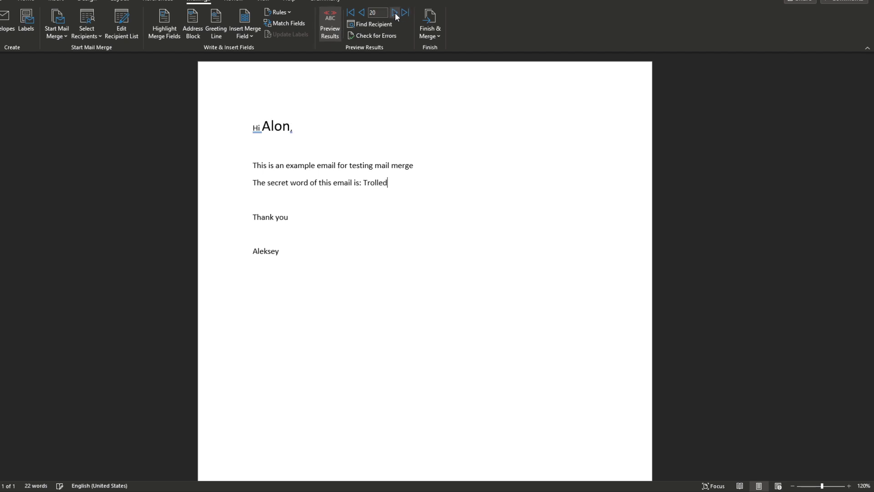
left_click(373, 184)
Step: Enlarge the previewed secret word and colour it red
double_click(373, 184)
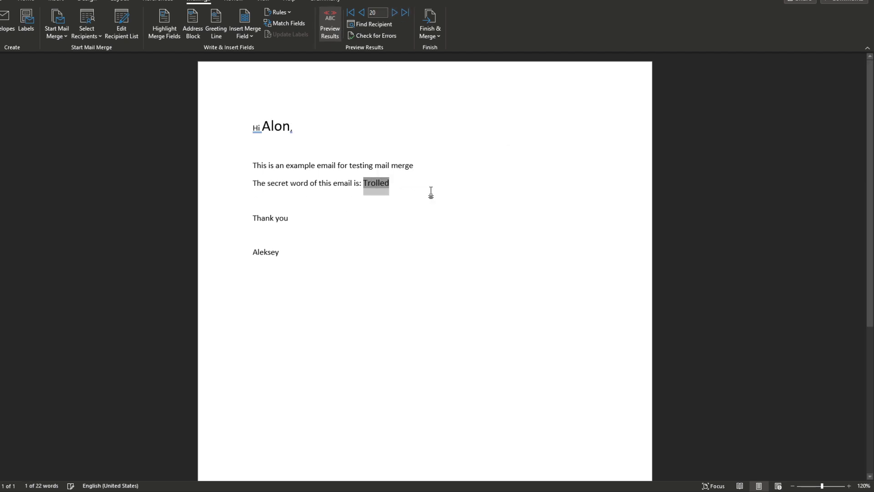
key("ctrl+shift+period")
key("ctrl+shift+period")
key("ctrl+shift+period")
key("ctrl+shift+period")
key("ctrl+shift+period")
key("ctrl+shift+period")
left_click(26, 1)
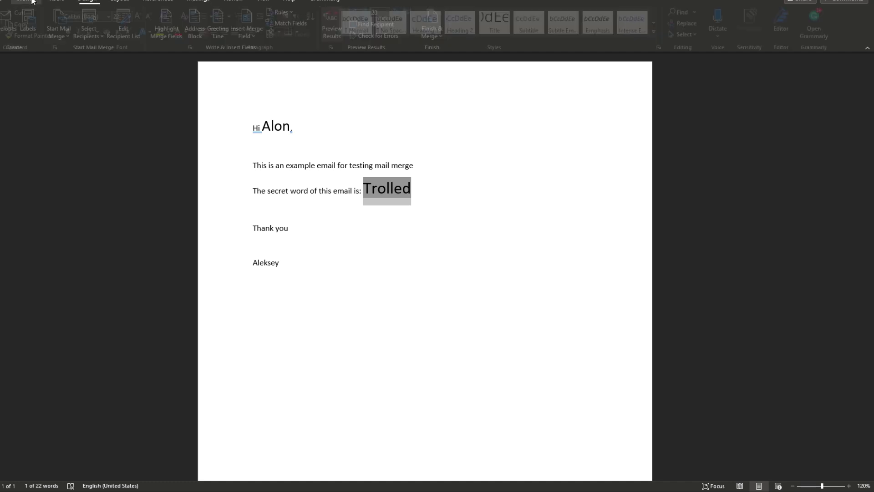
left_click(184, 34)
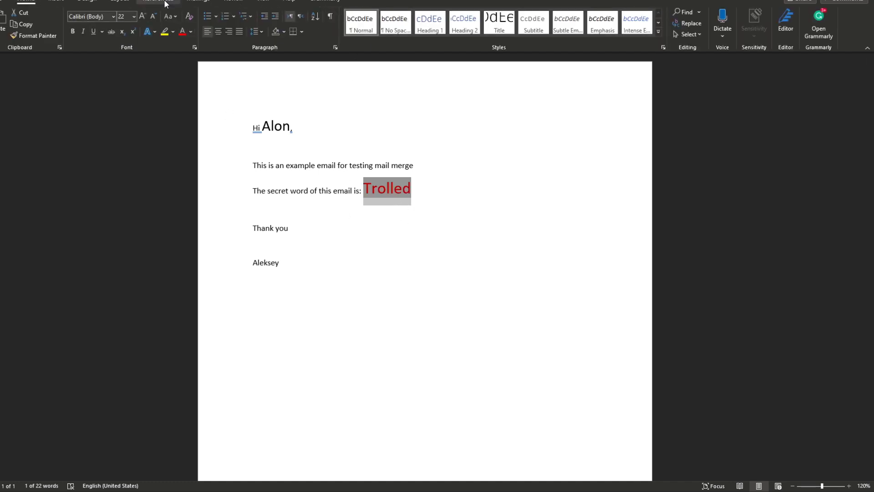
left_click(194, 2)
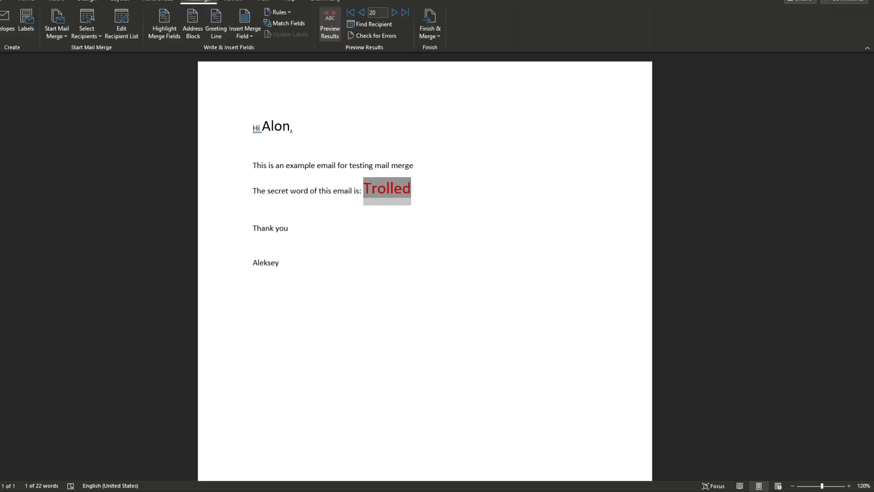
left_click(395, 13)
left_click(362, 13)
left_click(363, 12)
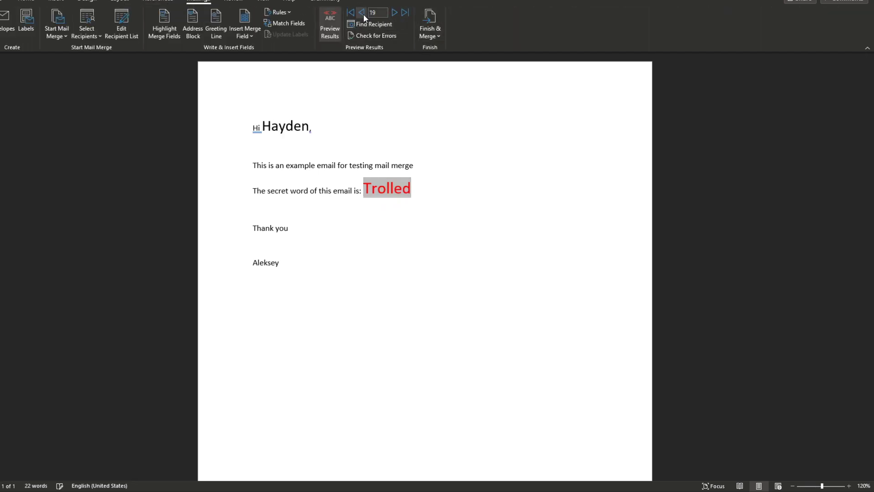
left_click(362, 12)
left_click(363, 13)
left_click(362, 13)
left_click(362, 12)
left_click(362, 12)
left_click(362, 12)
left_click(364, 14)
left_click(363, 13)
left_click(363, 14)
left_click(363, 14)
left_click(363, 14)
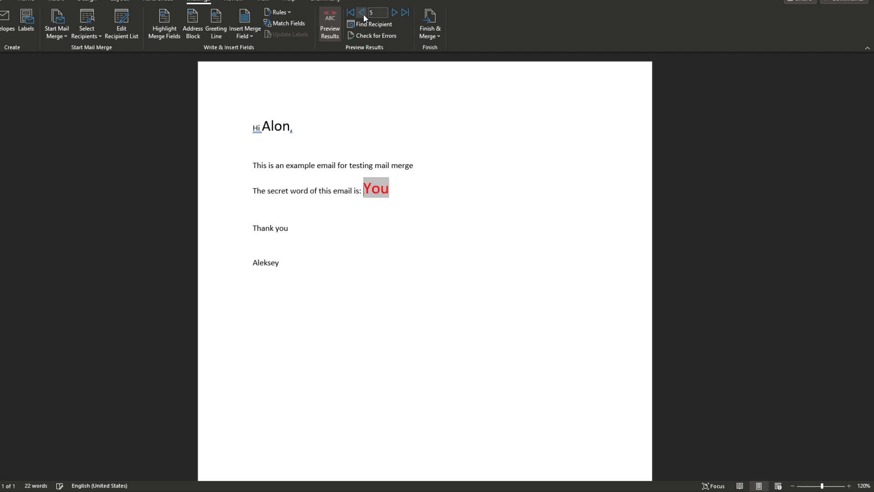
left_click(364, 14)
left_click(363, 13)
left_click(364, 13)
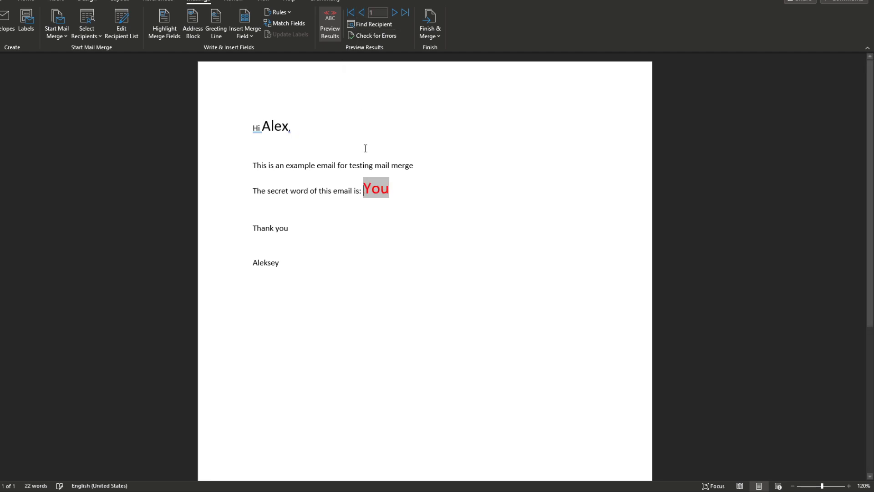
left_click(403, 197)
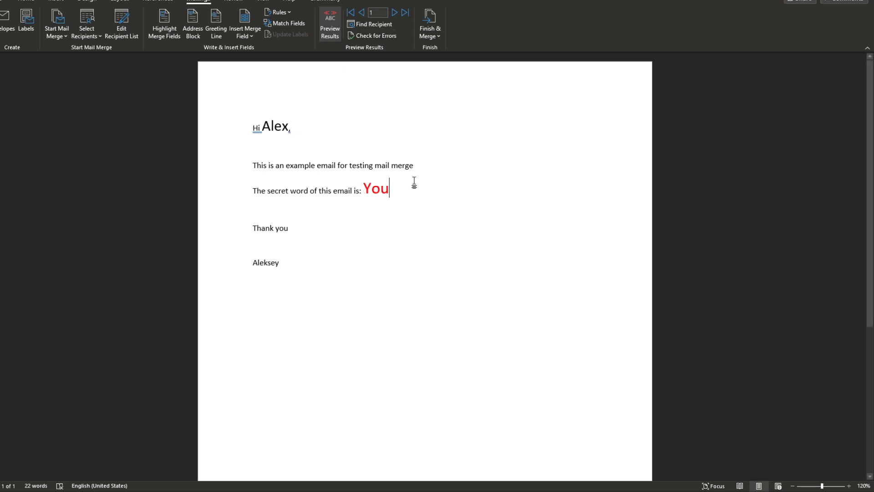
Step: Start an e-mail merge with the email column as the To field
left_click(427, 32)
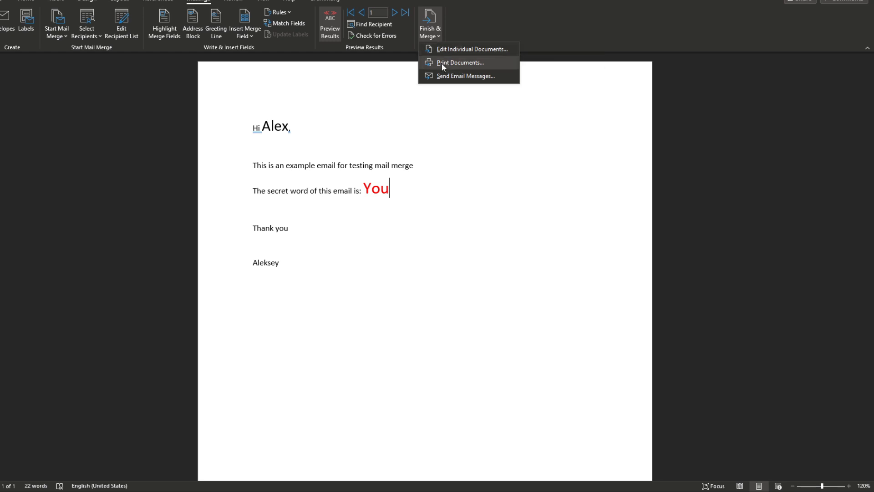
left_click(462, 80)
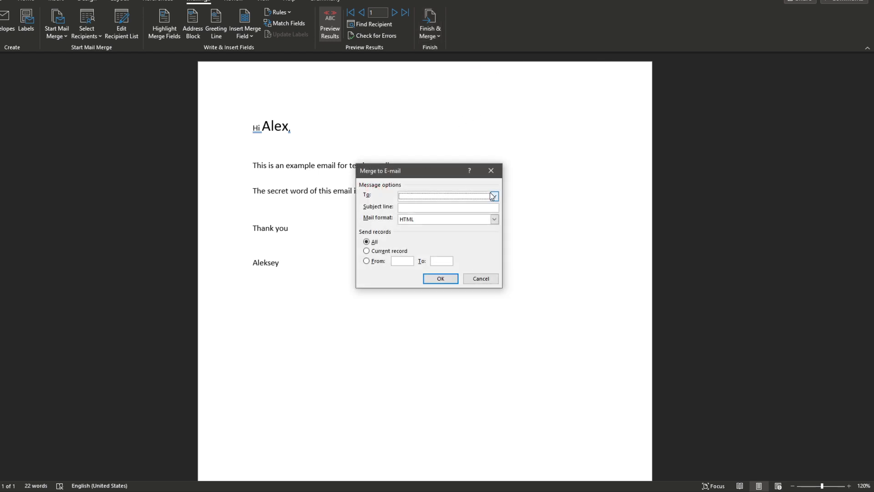
left_click(494, 196)
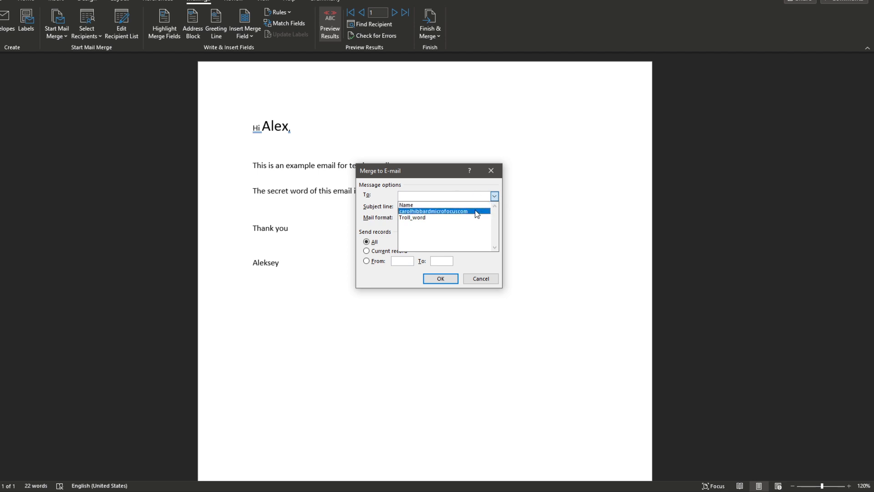
left_click(478, 212)
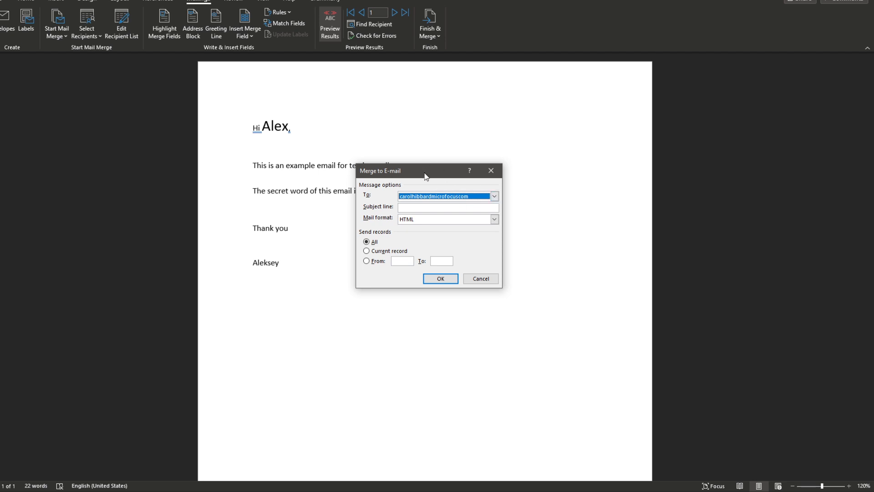
Step: Set the subject 'Test email - recording video', keeping HTML format and all records
left_click(437, 211)
type("Tes")
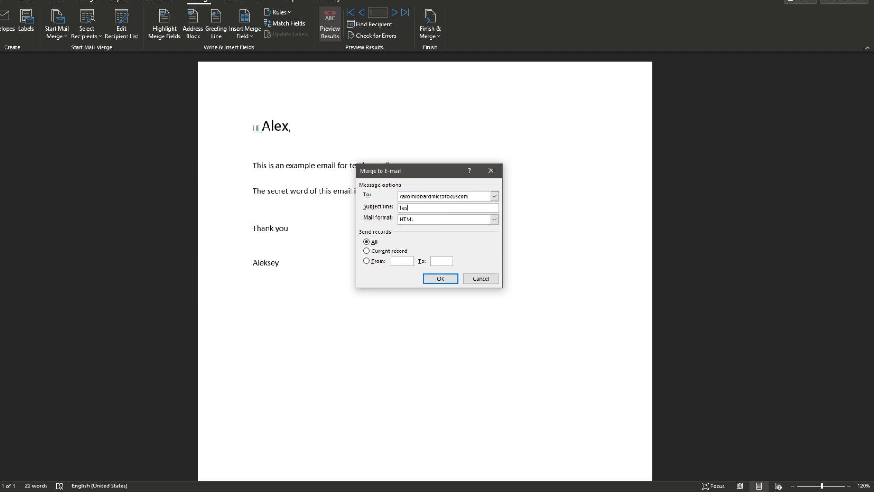
type("t email please engomer")
key("BackSpace")
key("BackSpace")
key("BackSpace")
key("BackSpace")
key("BackSpace")
key("BackSpace")
key("BackSpace")
key("BackSpace")
key("BackSpace")
key("BackSpace")
type("ding video")
left_click(472, 218)
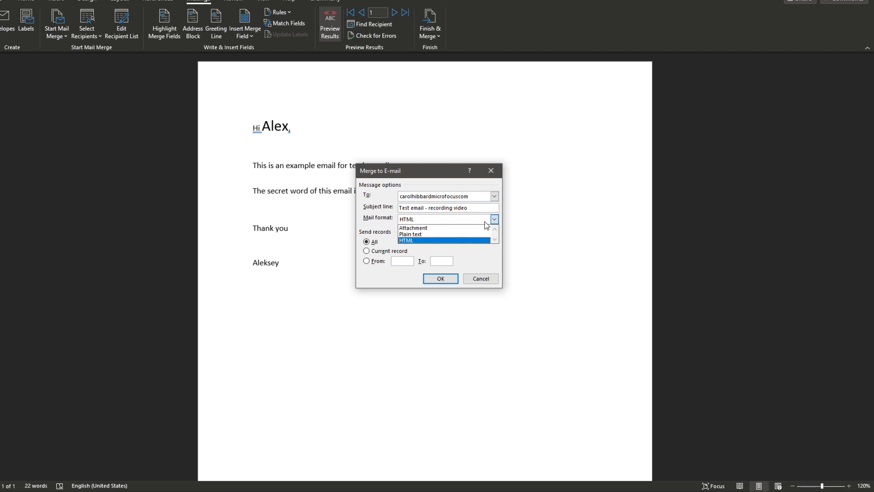
left_click(447, 221)
left_click(447, 221)
left_click(483, 255)
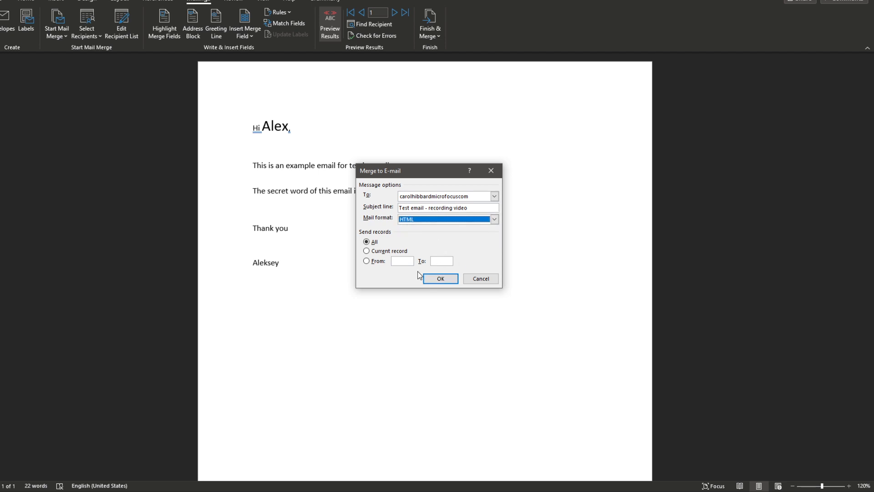
left_click(385, 261)
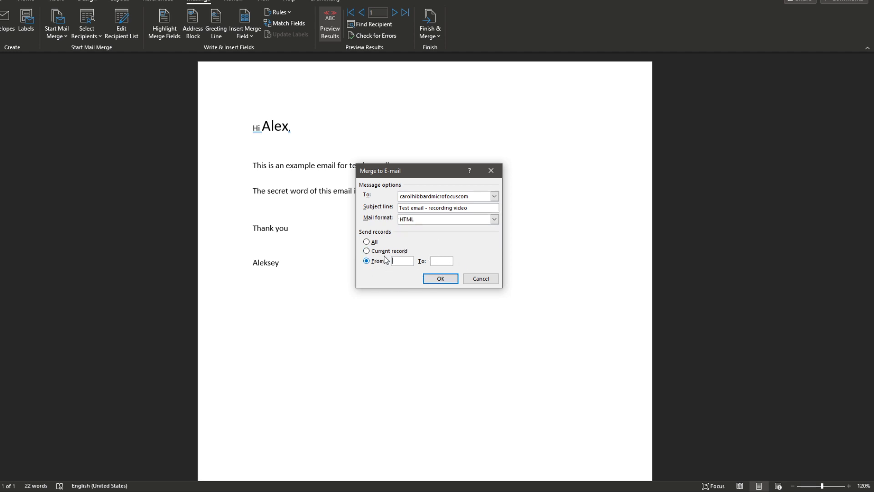
left_click(368, 242)
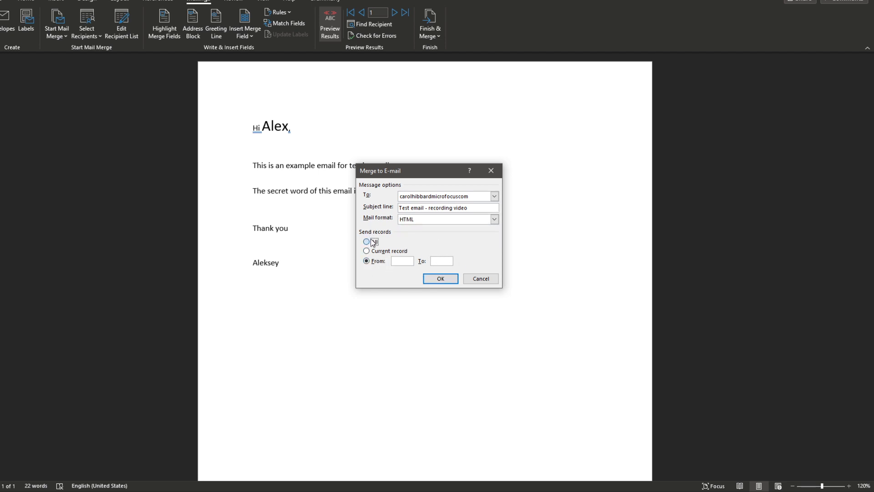
Step: Send the merged e-mails for all records and check the sent items in Outlook
left_click(447, 279)
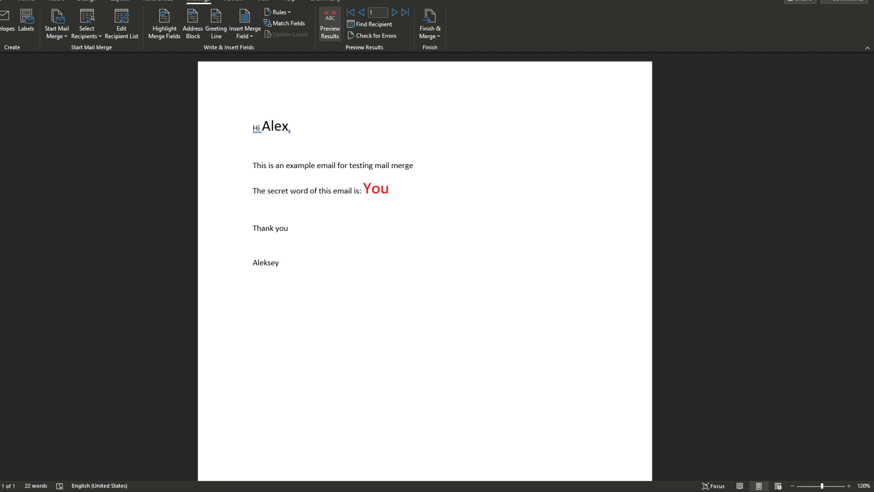
left_click_drag(0, 339, 350, 259)
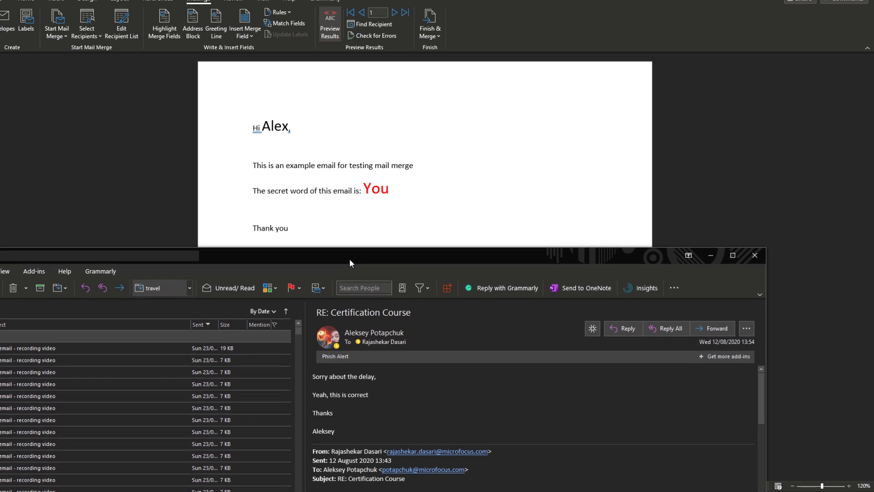
left_click_drag(350, 259, 0, 391)
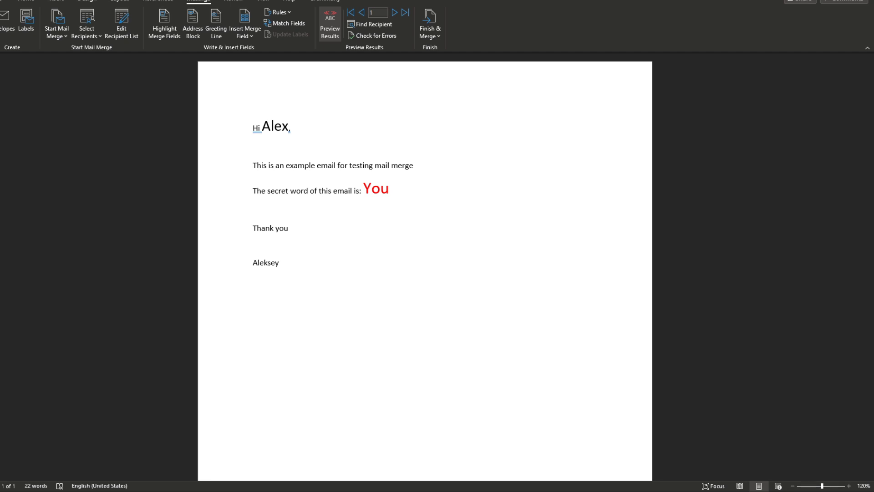